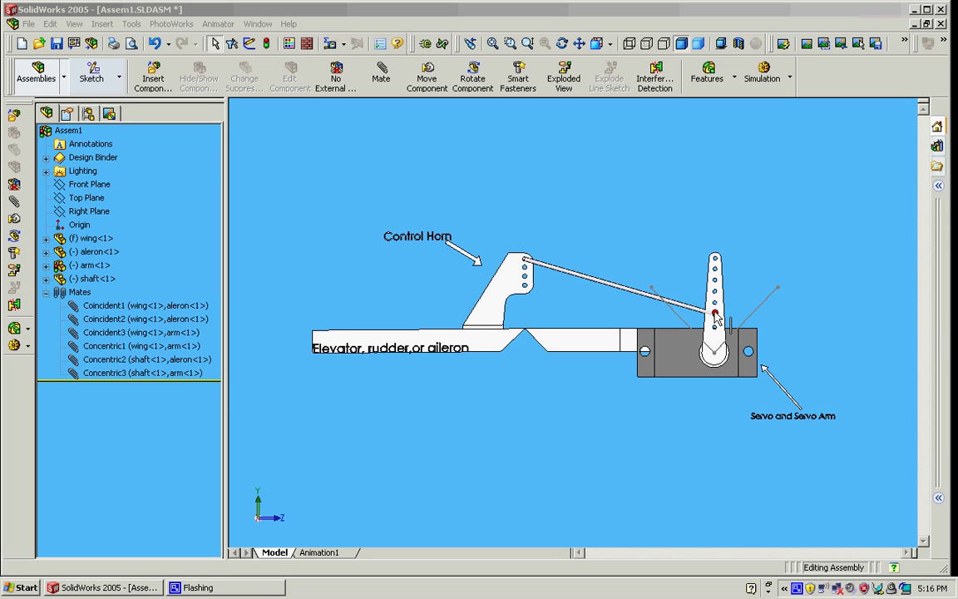
# Select the control rod, then clear the selection
pyautogui.click(620, 287)
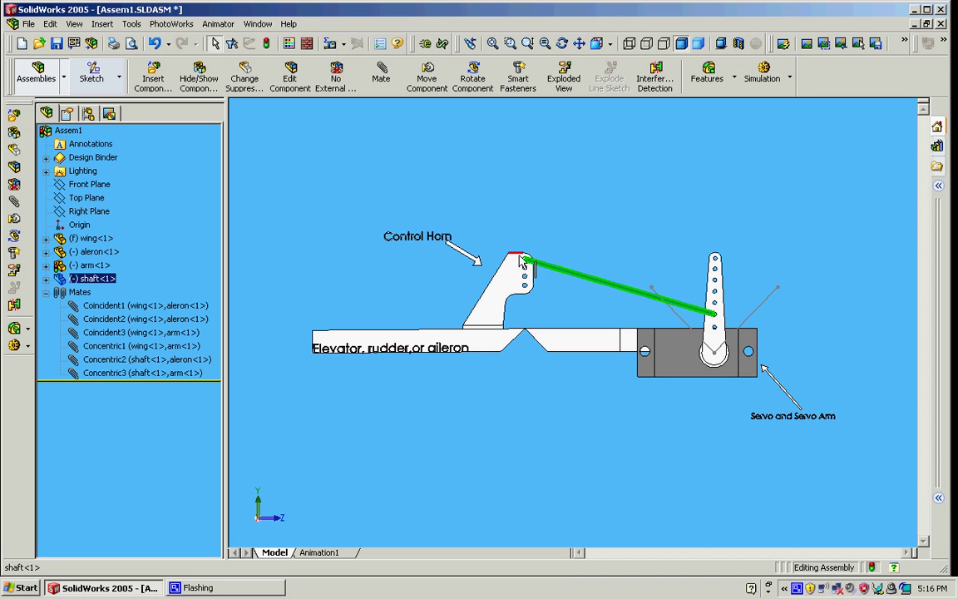
pyautogui.click(518, 216)
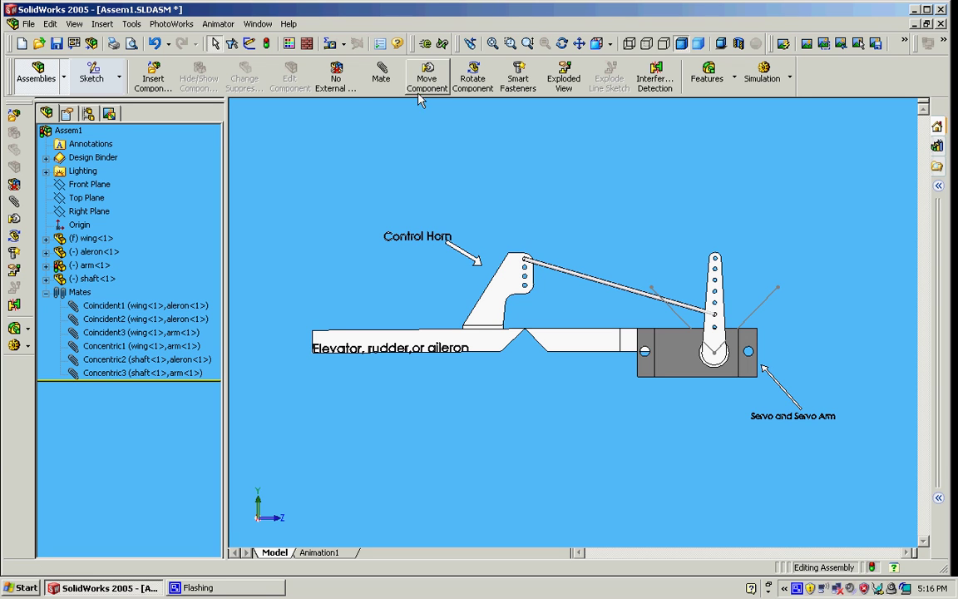
# Open Sketch2 on the aileron face with the Centerline tool, then cancel the line
pyautogui.click(93, 73)
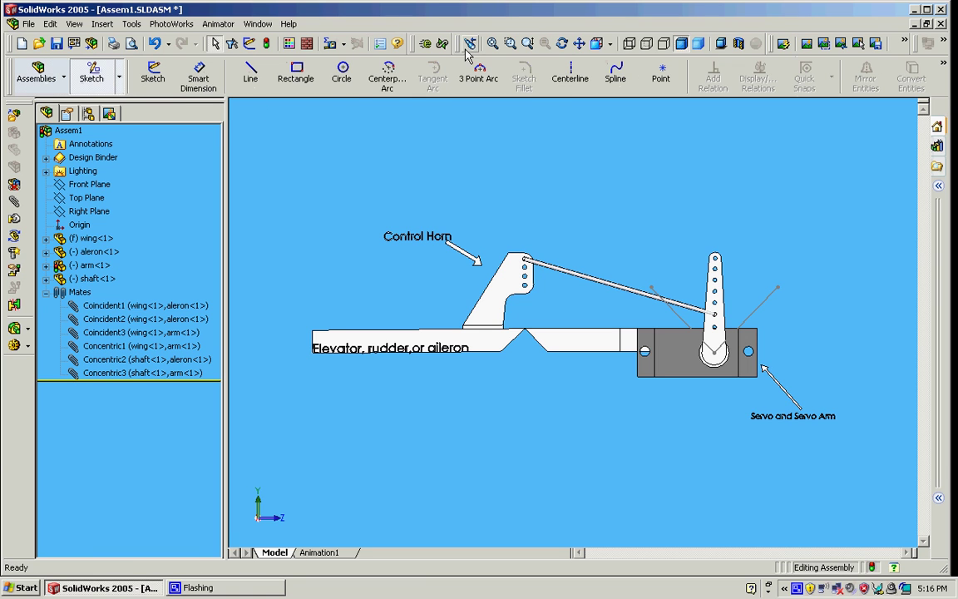
pyautogui.click(556, 75)
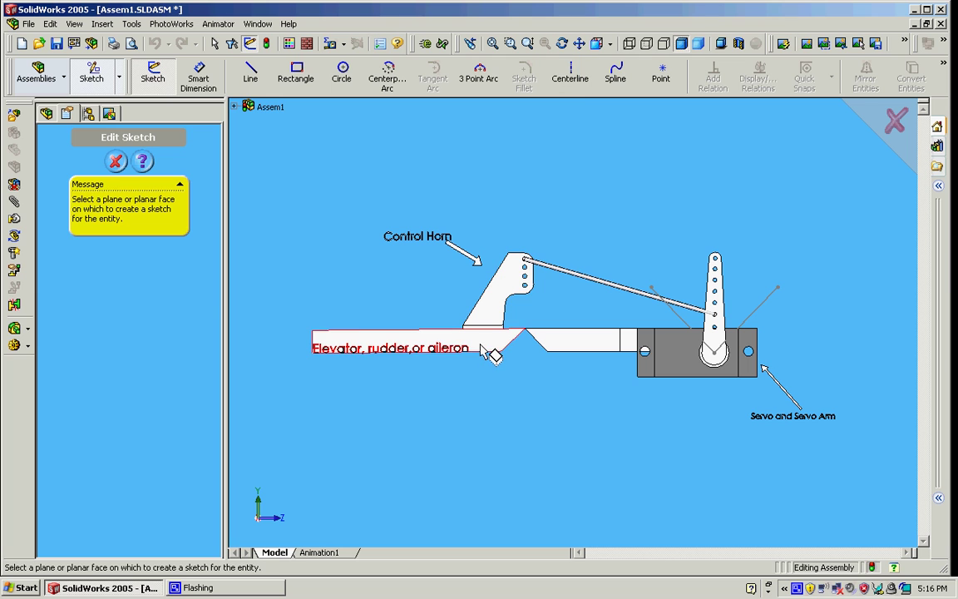
pyautogui.click(508, 327)
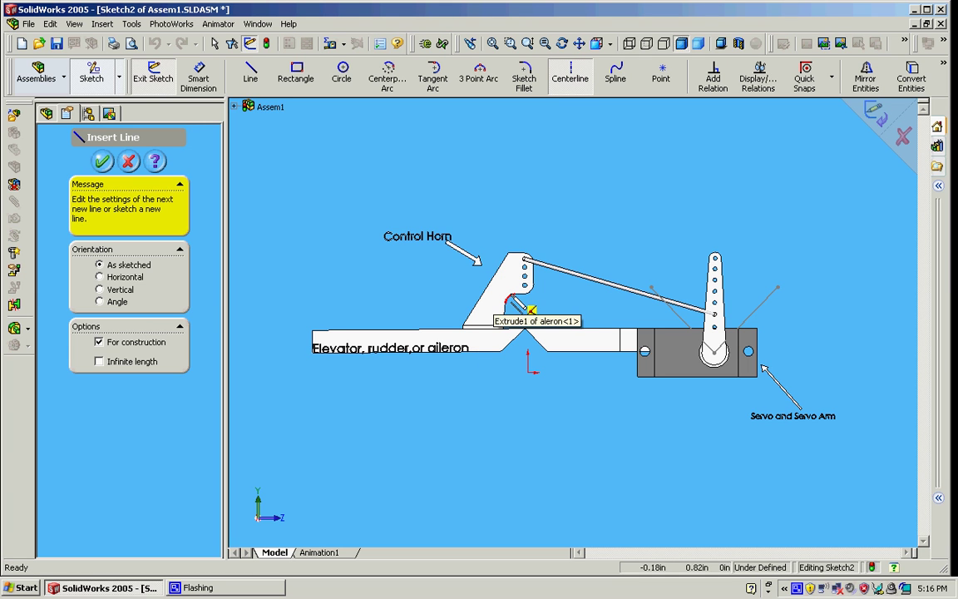
pyautogui.press('Escape')
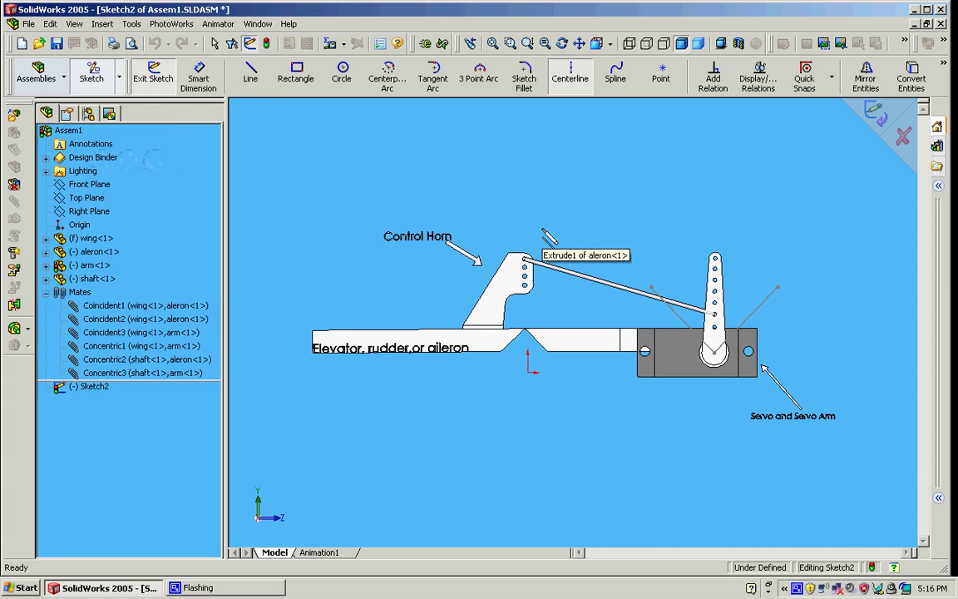
# Zoom into the control horn, start a centerline at the V-notch, then cancel and zoom to fit
pyautogui.click(569, 75)
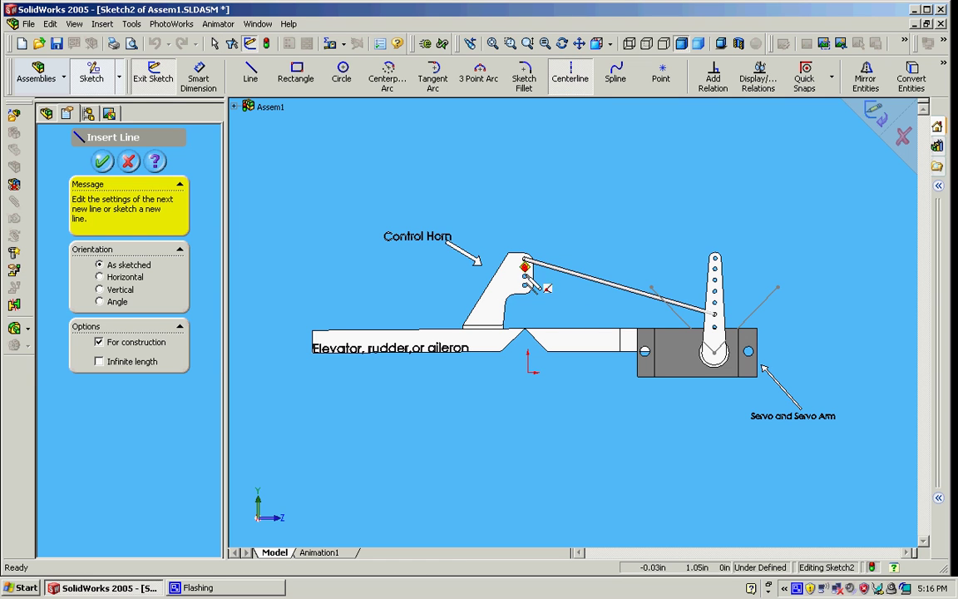
pyautogui.click(524, 276)
pyautogui.click(510, 43)
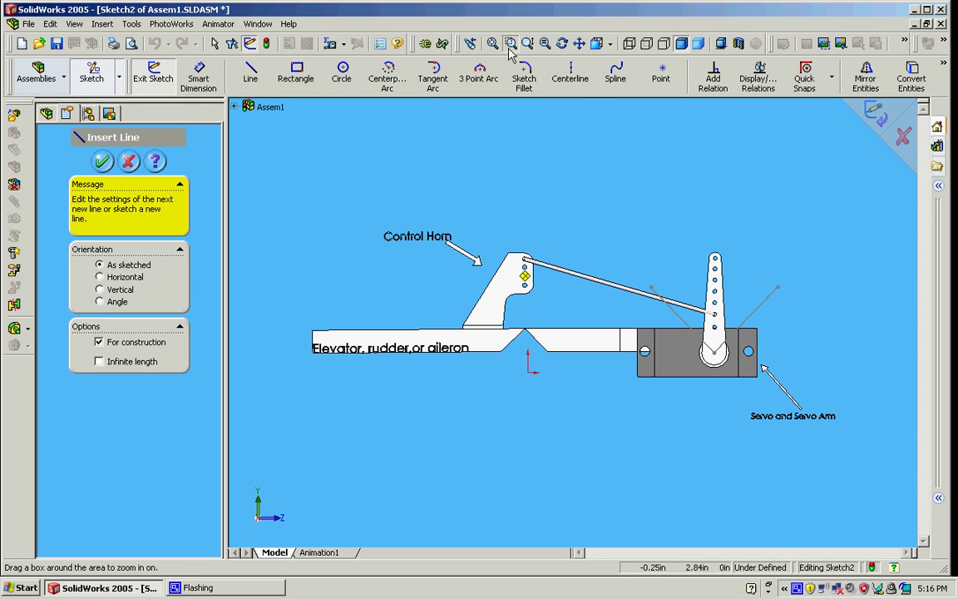
pyautogui.moveTo(556, 242); pyautogui.dragTo(451, 407)
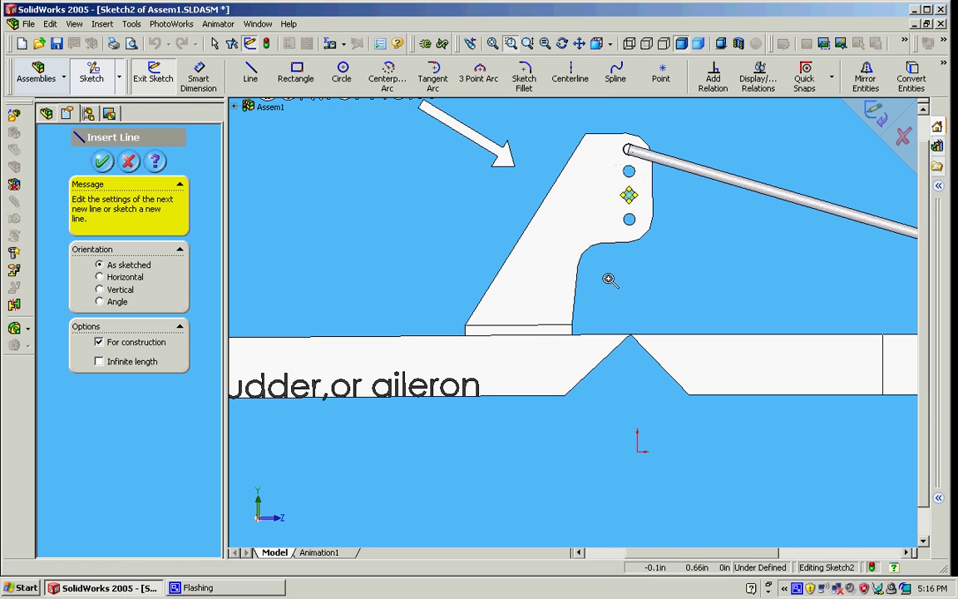
pyautogui.click(511, 43)
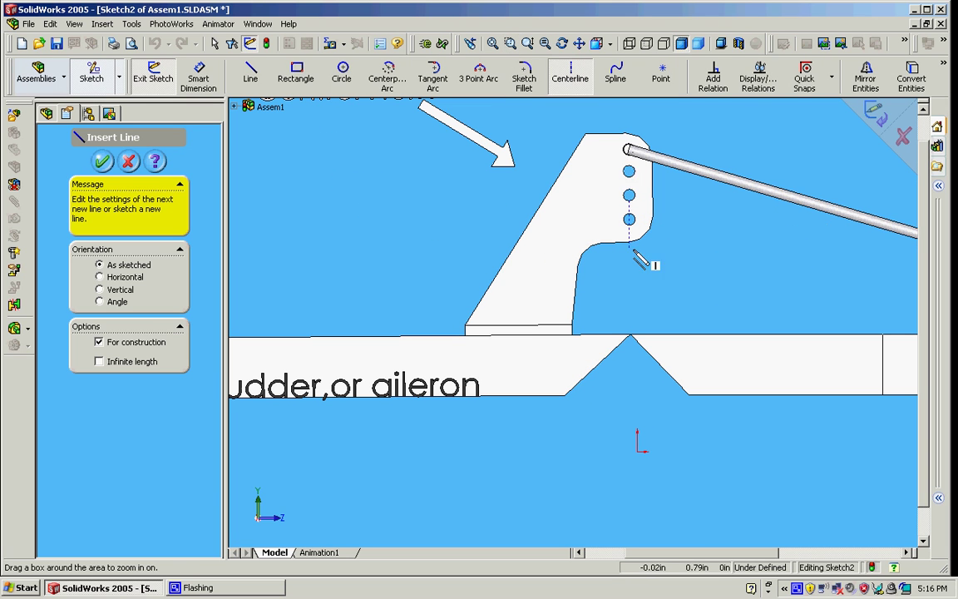
pyautogui.click(632, 335)
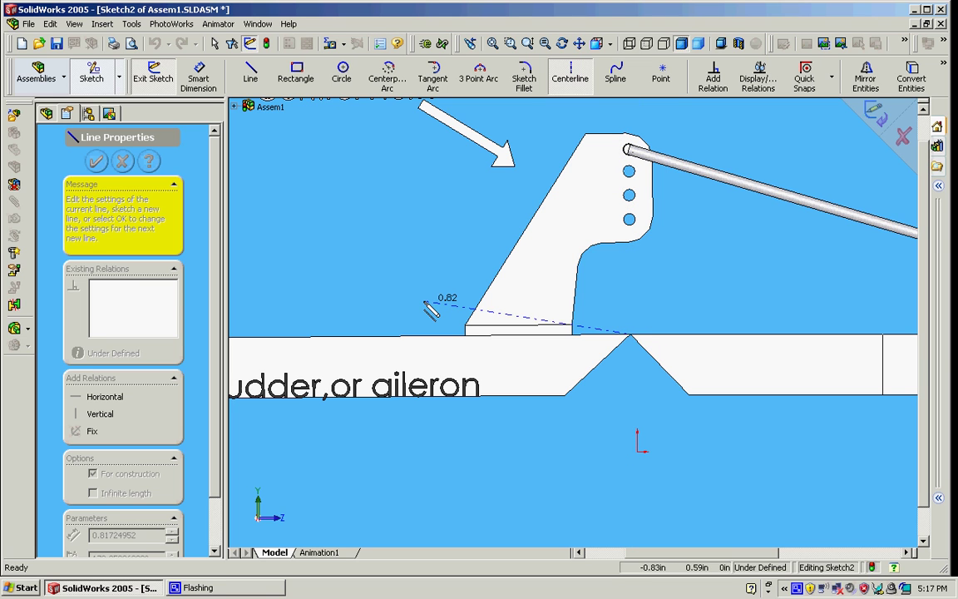
pyautogui.press('Escape')
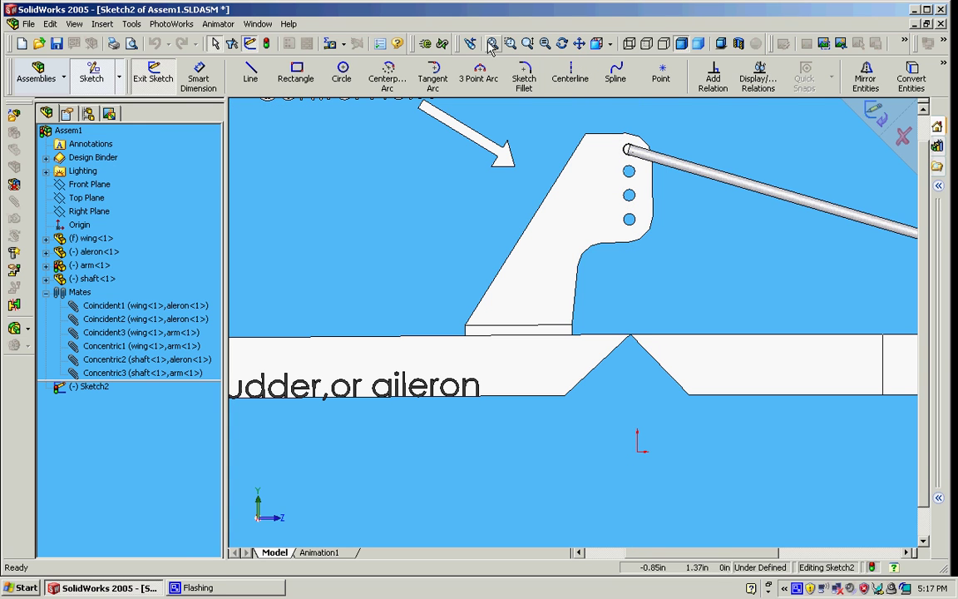
pyautogui.click(493, 44)
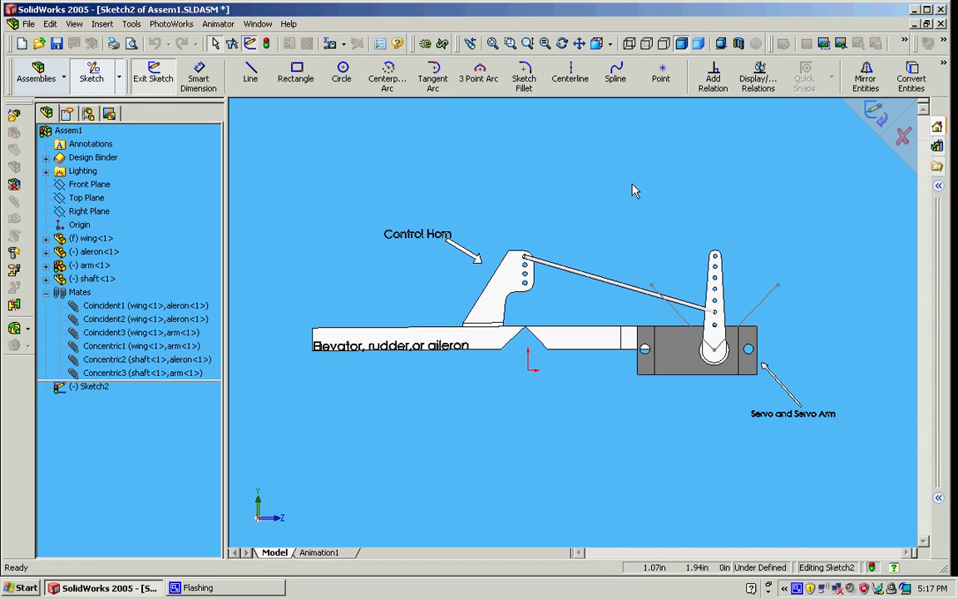
# Exit the sketch and return to the assembly tools
pyautogui.click(36, 73)
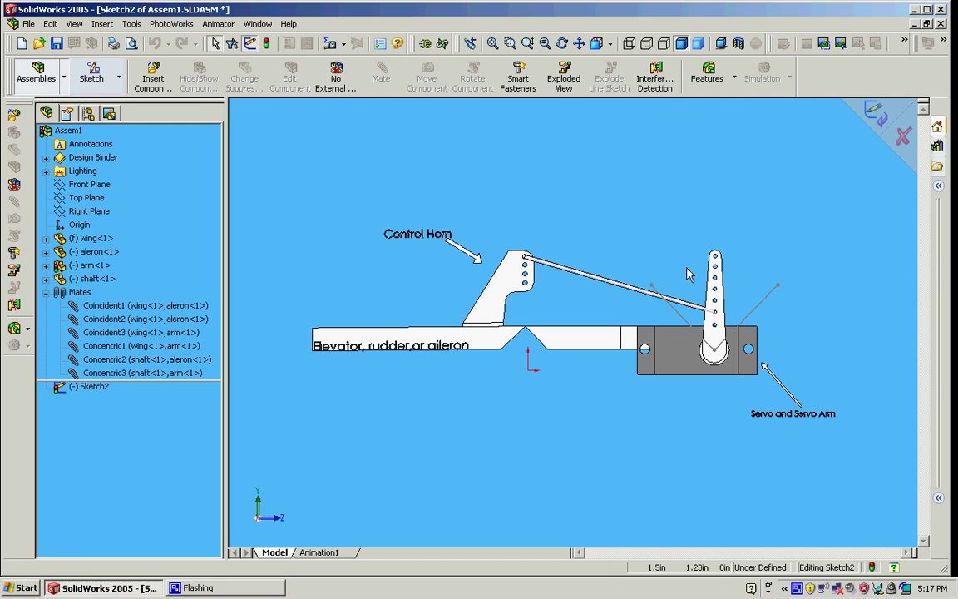
pyautogui.click(884, 105)
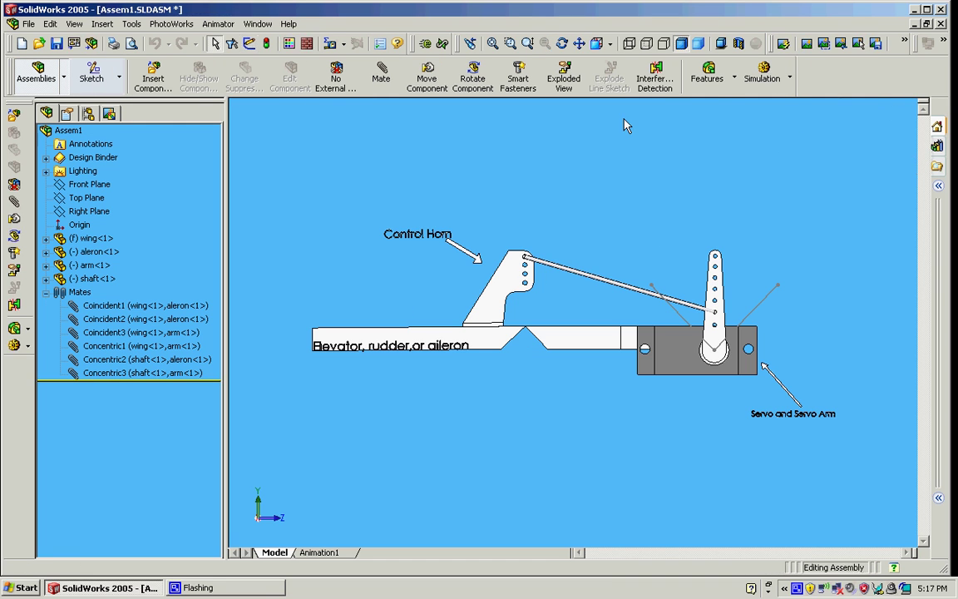
pyautogui.click(427, 81)
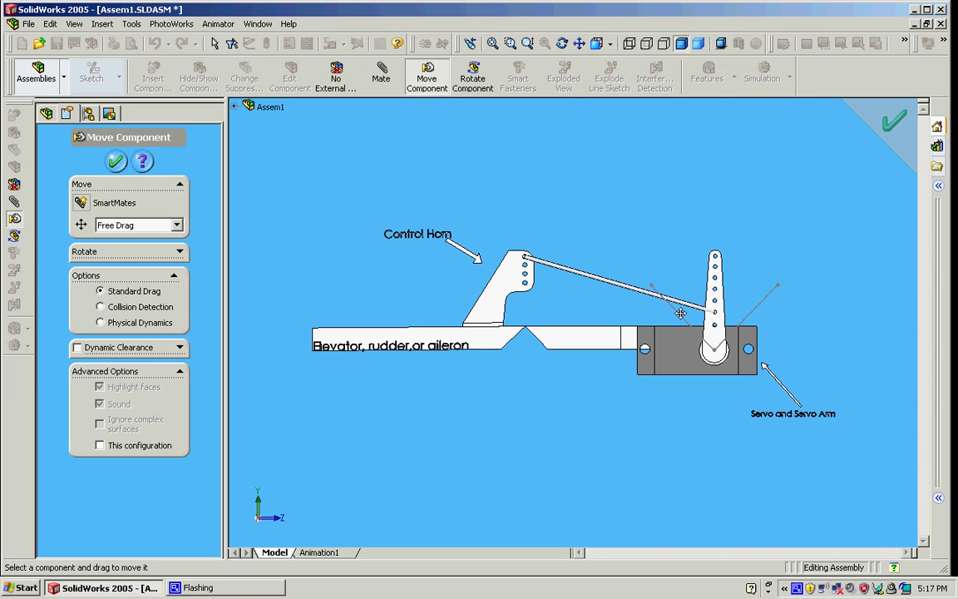
pyautogui.press('Escape')
# Drag the servo arm through its travel and back to vertical
pyautogui.click(716, 278)
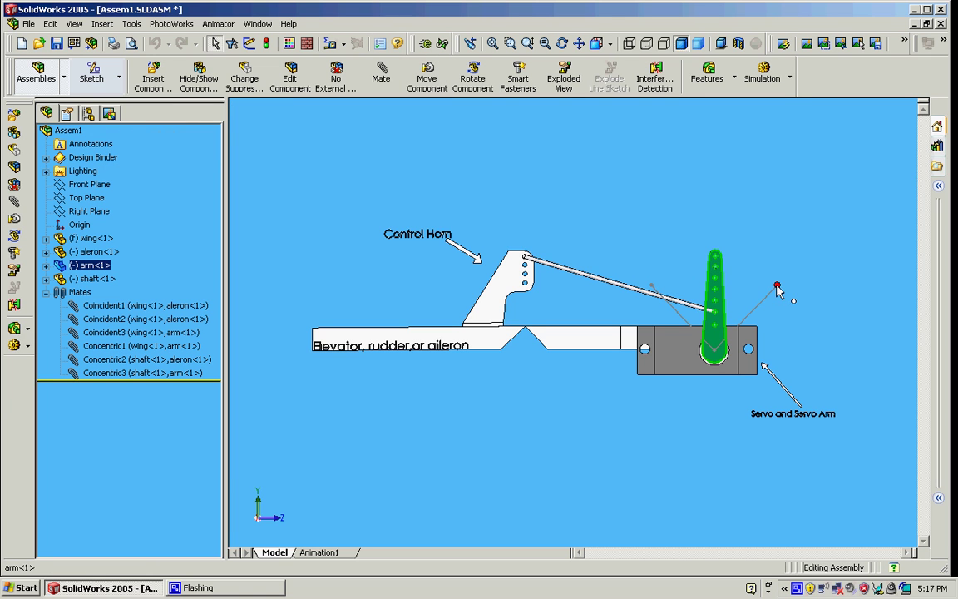
pyautogui.click(699, 260)
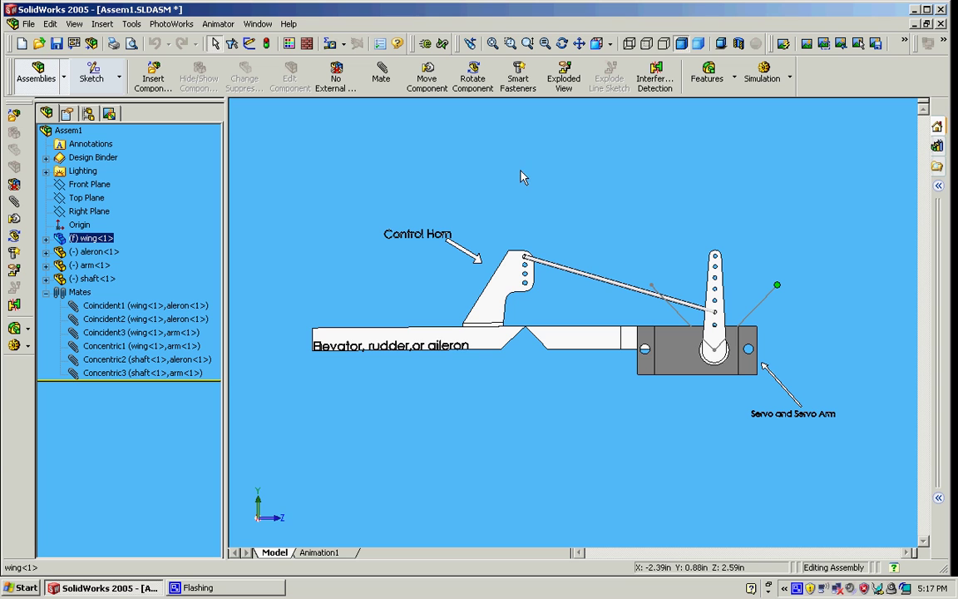
pyautogui.moveTo(705, 279); pyautogui.dragTo(657, 302)
pyautogui.click(711, 287)
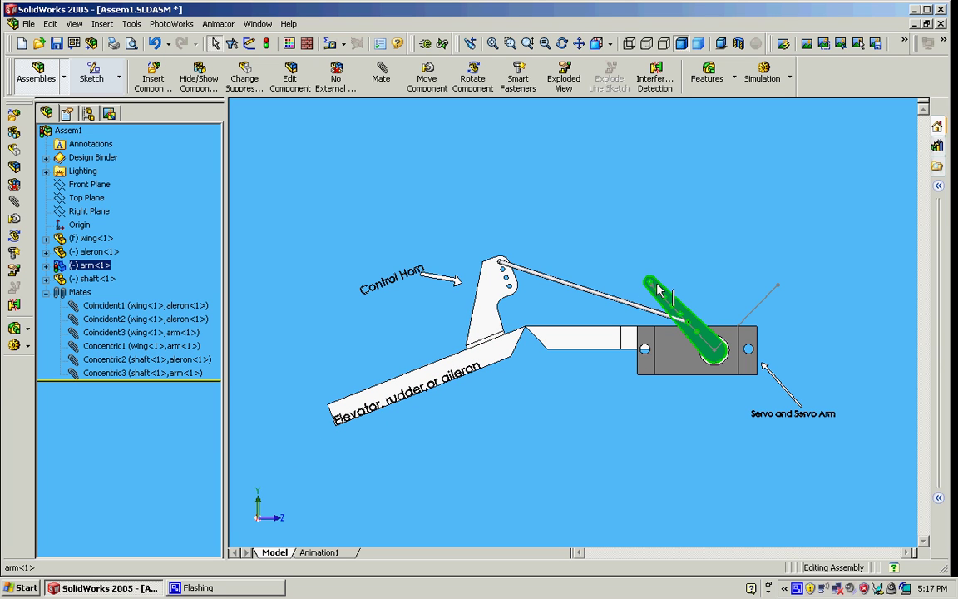
pyautogui.moveTo(672, 283); pyautogui.dragTo(733, 283)
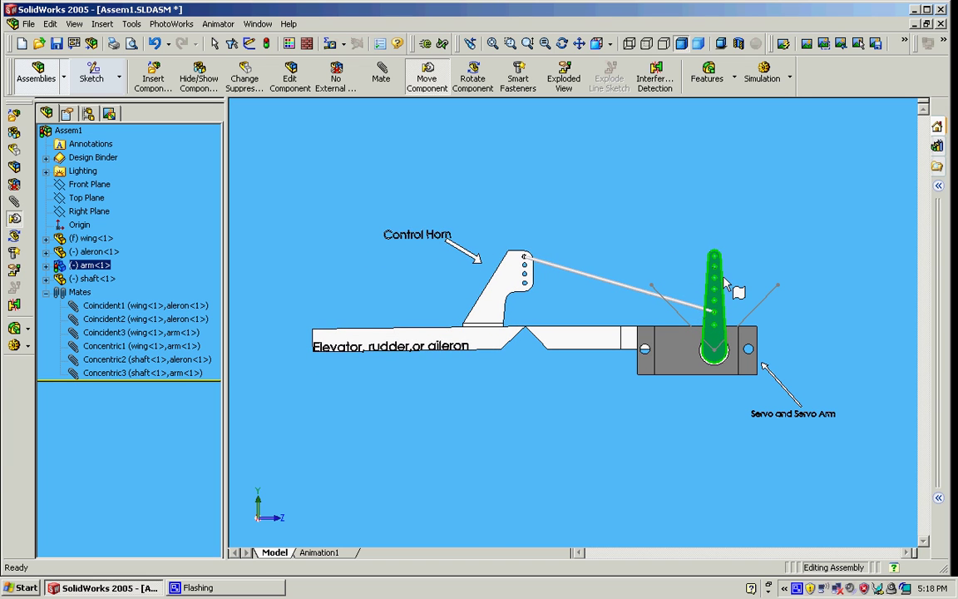
# Finish the move, select the push rod, and pick the Concentric2 (shaft<1>, aleron<1>) mate
pyautogui.click(676, 268)
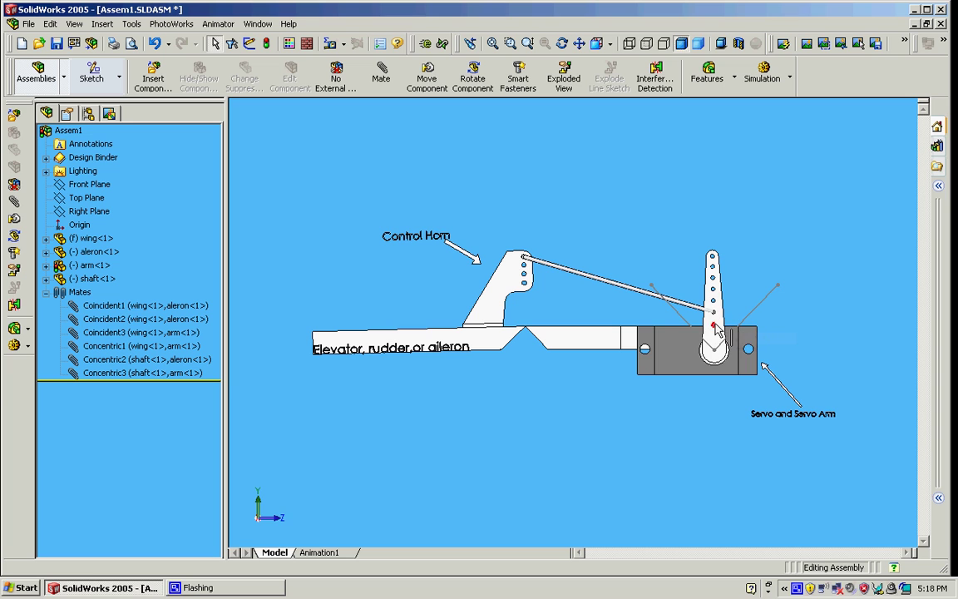
pyautogui.click(541, 264)
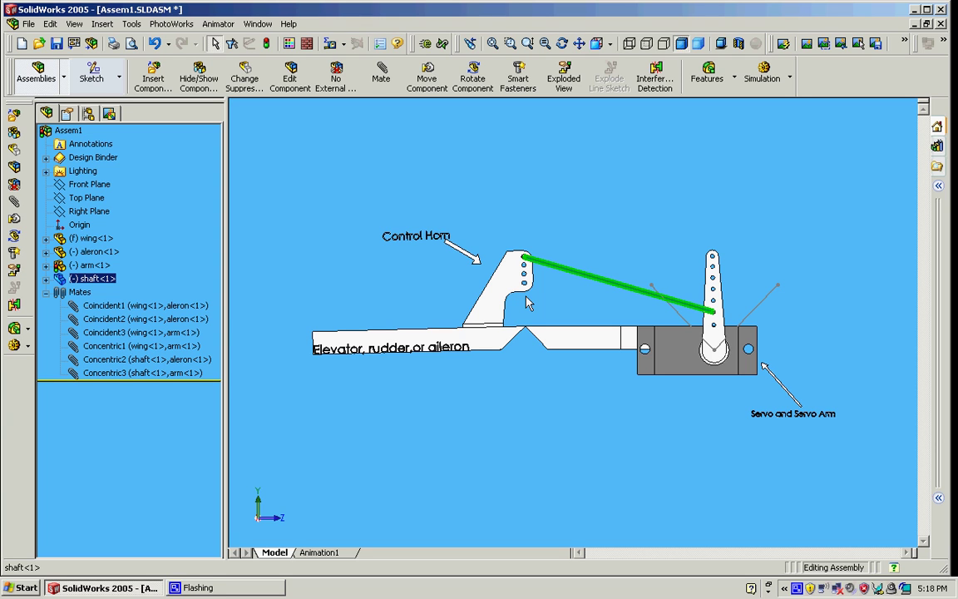
pyautogui.click(176, 363)
# Edit the Concentric2 mate and remove its aileron edge reference
pyautogui.rightClick(176, 366)
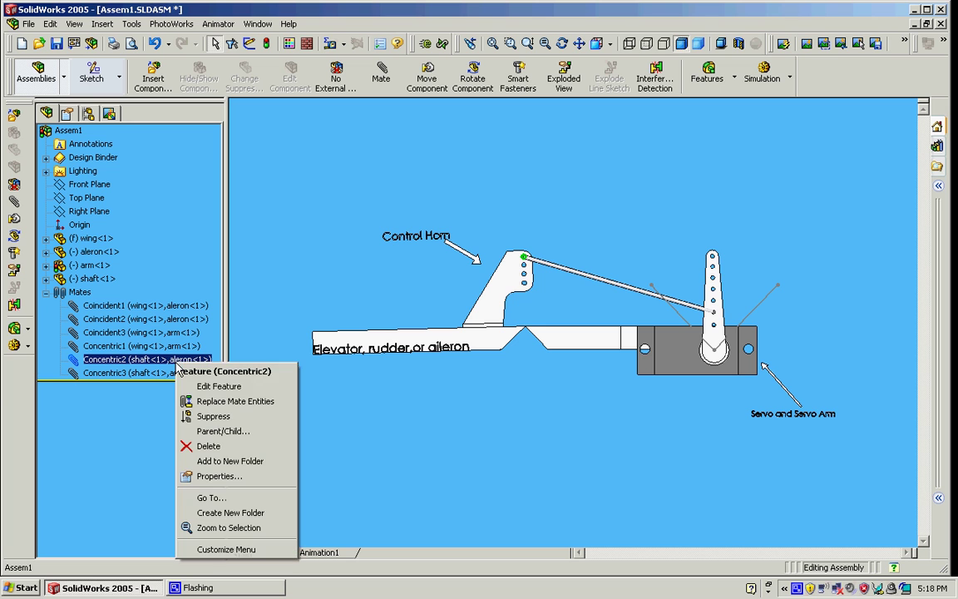
pyautogui.click(218, 386)
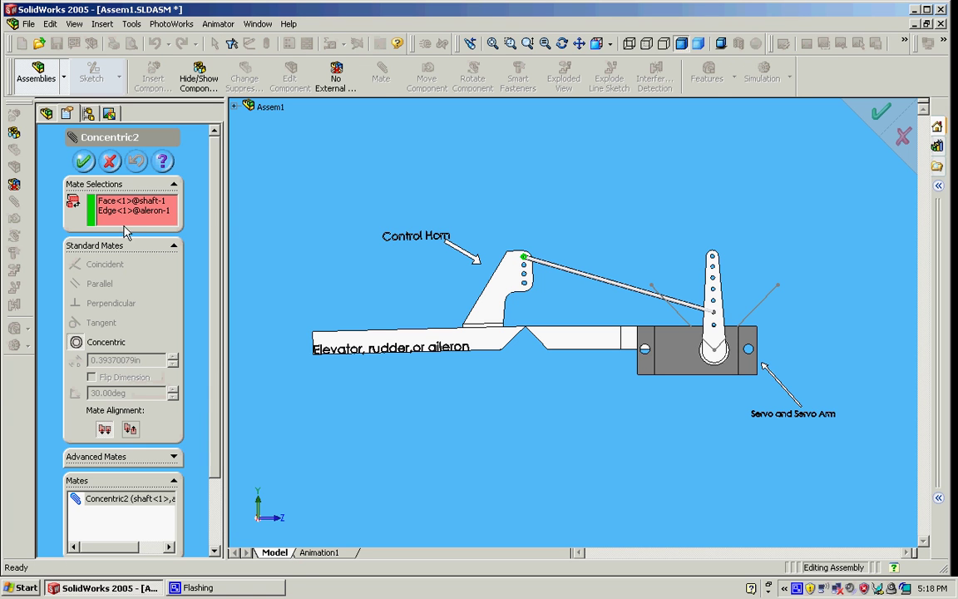
pyautogui.click(124, 211)
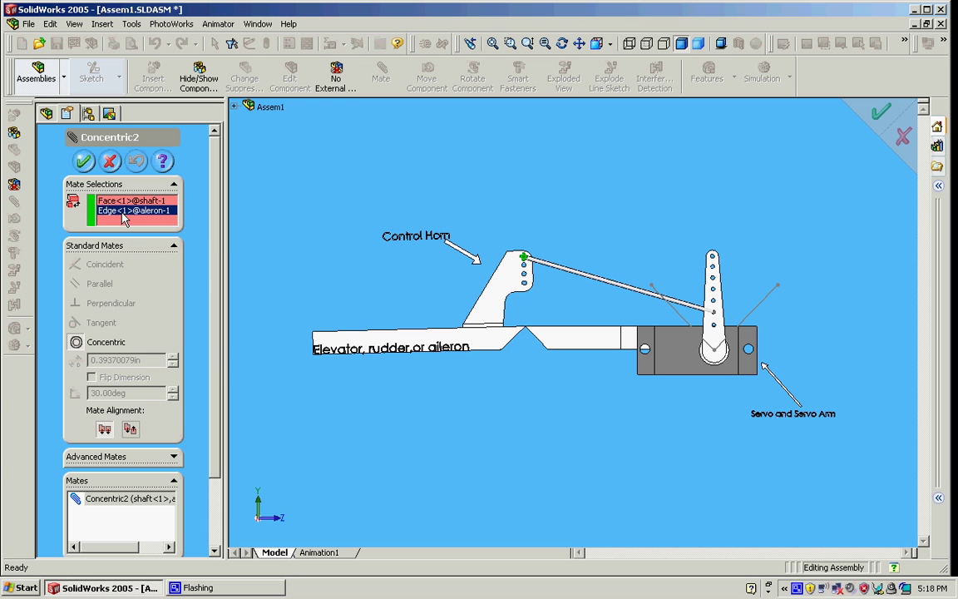
pyautogui.press('Delete')
# Reattach the rod to the control horn's lowest hole and confirm the mate
pyautogui.click(510, 43)
pyautogui.moveTo(569, 210); pyautogui.dragTo(491, 356)
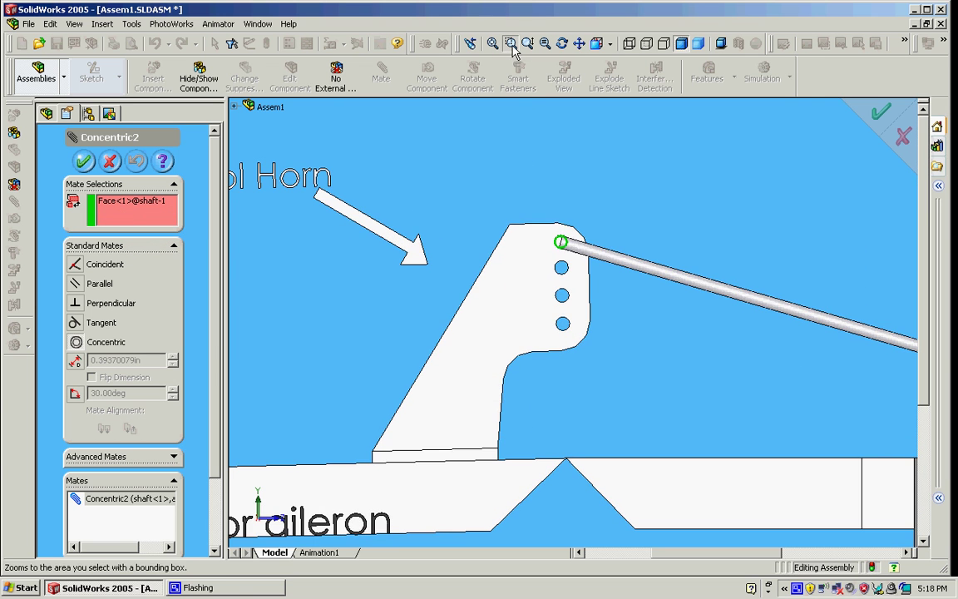
pyautogui.click(510, 44)
pyautogui.click(561, 326)
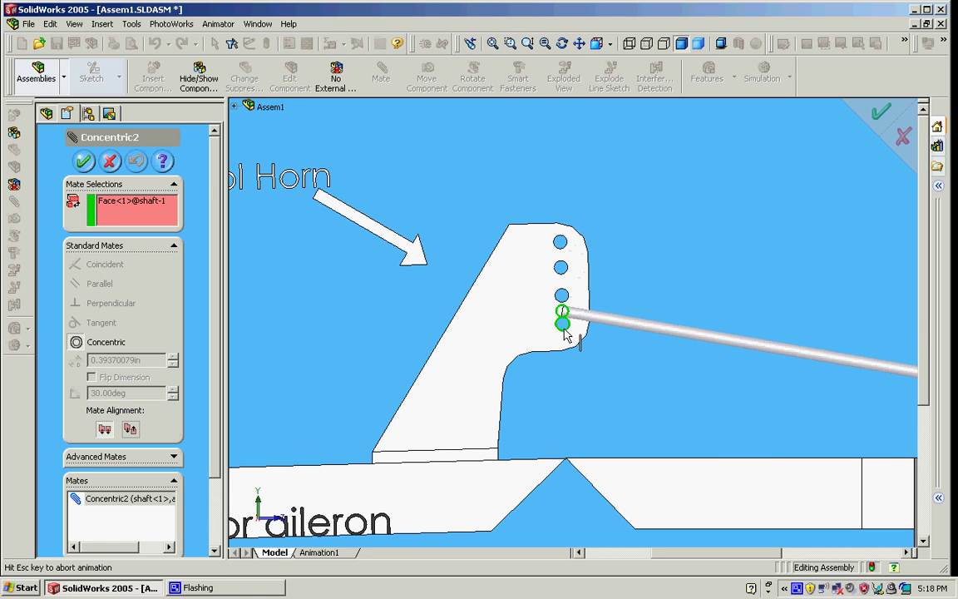
pyautogui.click(545, 284)
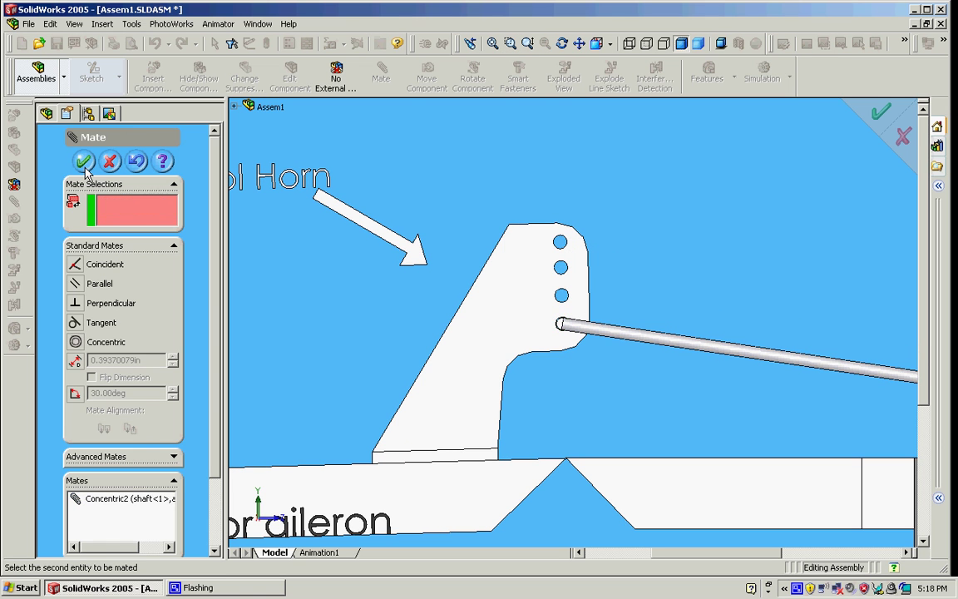
pyautogui.click(492, 43)
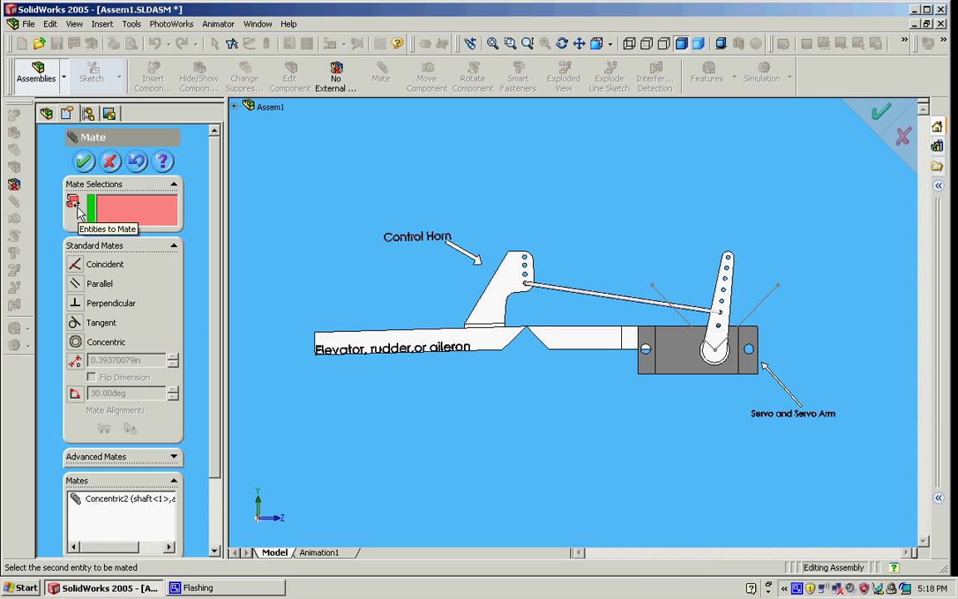
pyautogui.click(83, 160)
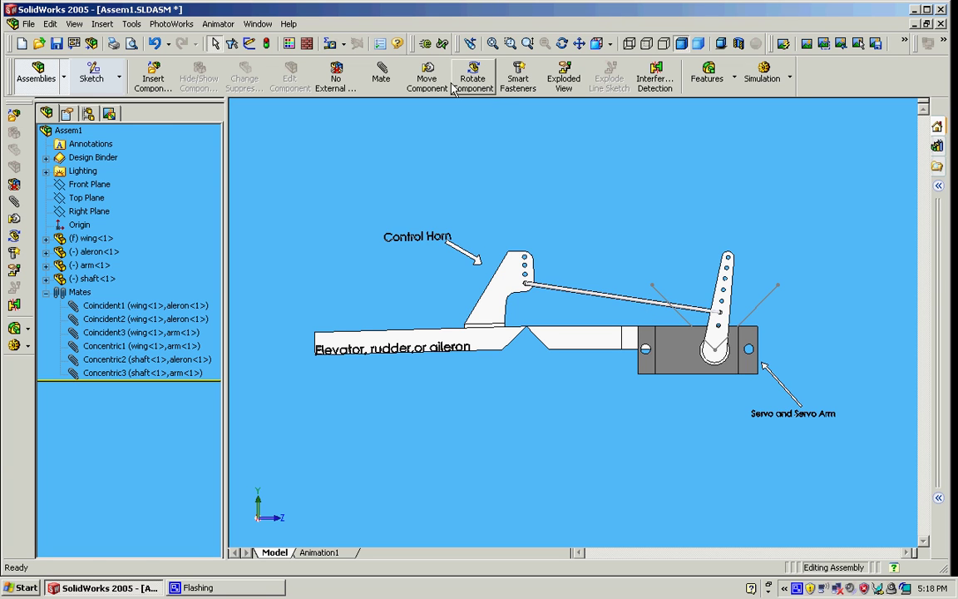
pyautogui.click(427, 77)
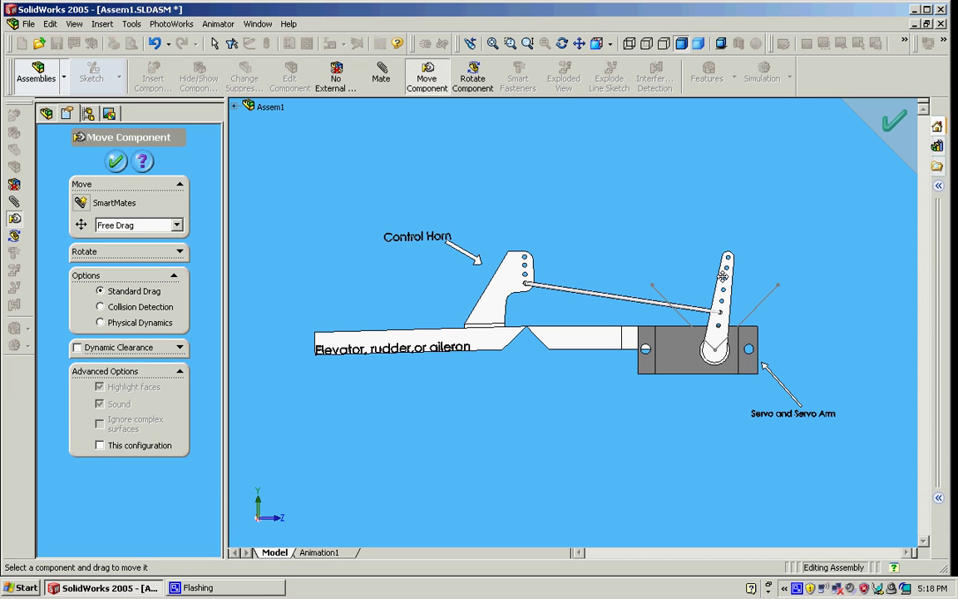
# Select the shaft and drag the servo arm to swing the elevator, then confirm
pyautogui.click(116, 161)
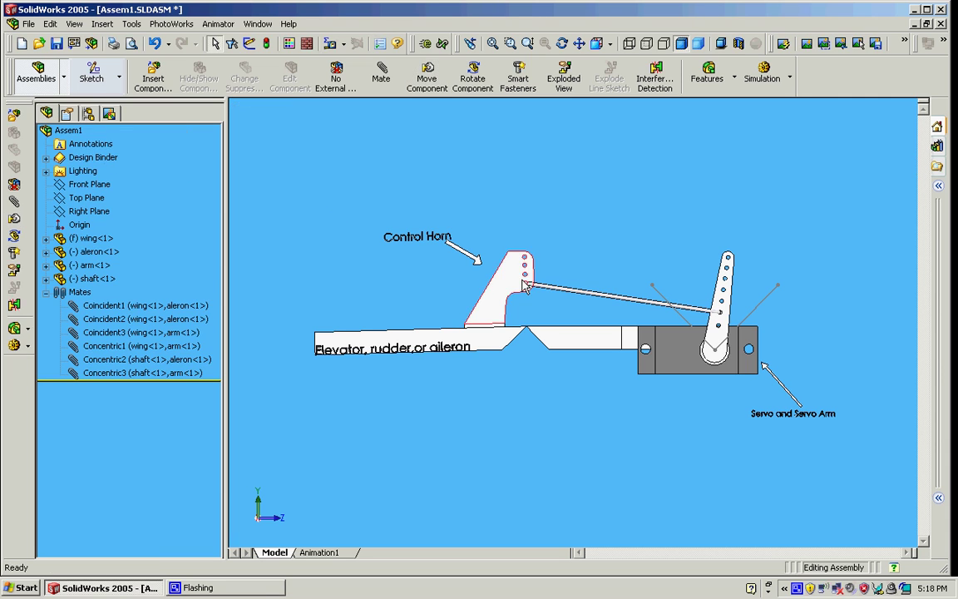
pyautogui.click(525, 287)
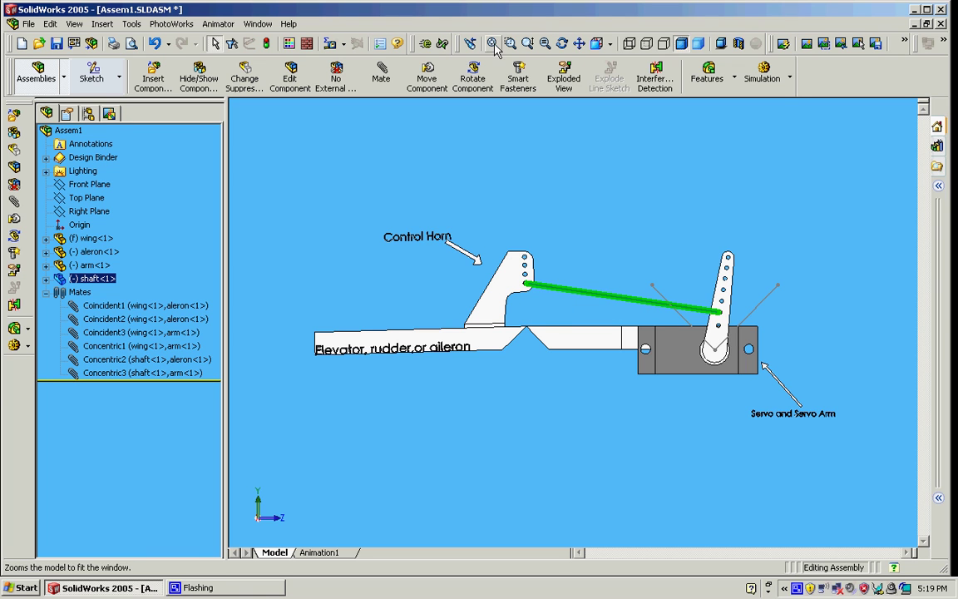
pyautogui.click(428, 82)
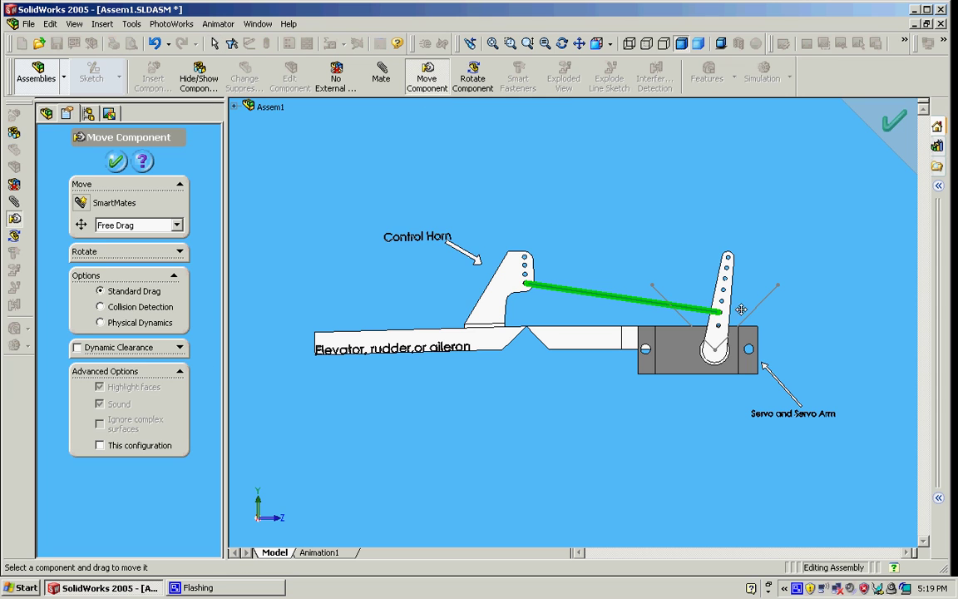
pyautogui.moveTo(721, 298); pyautogui.dragTo(720, 322)
pyautogui.click(116, 163)
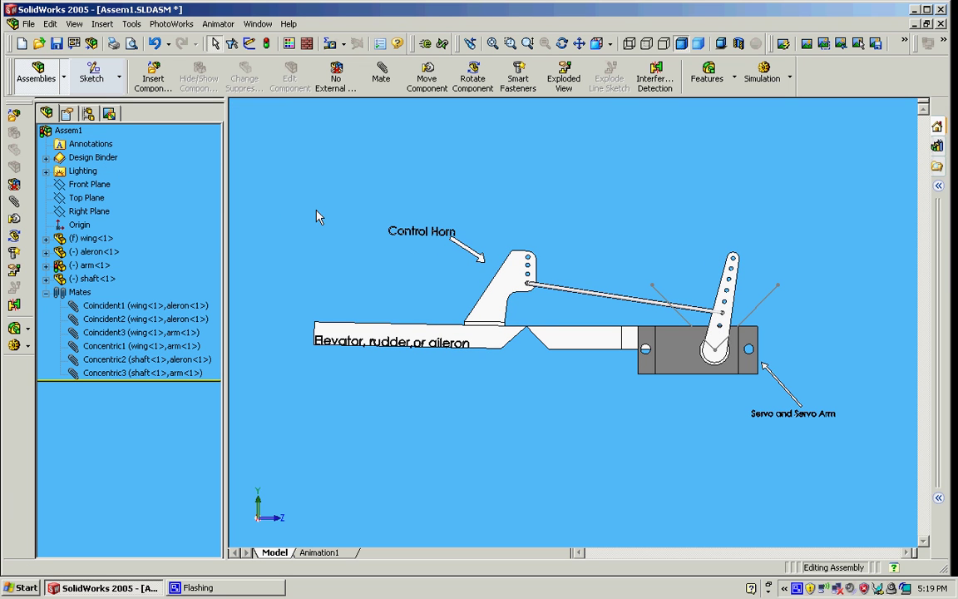
# Select the control rod and open the context menu of its Concentric3 mate
pyautogui.click(351, 337)
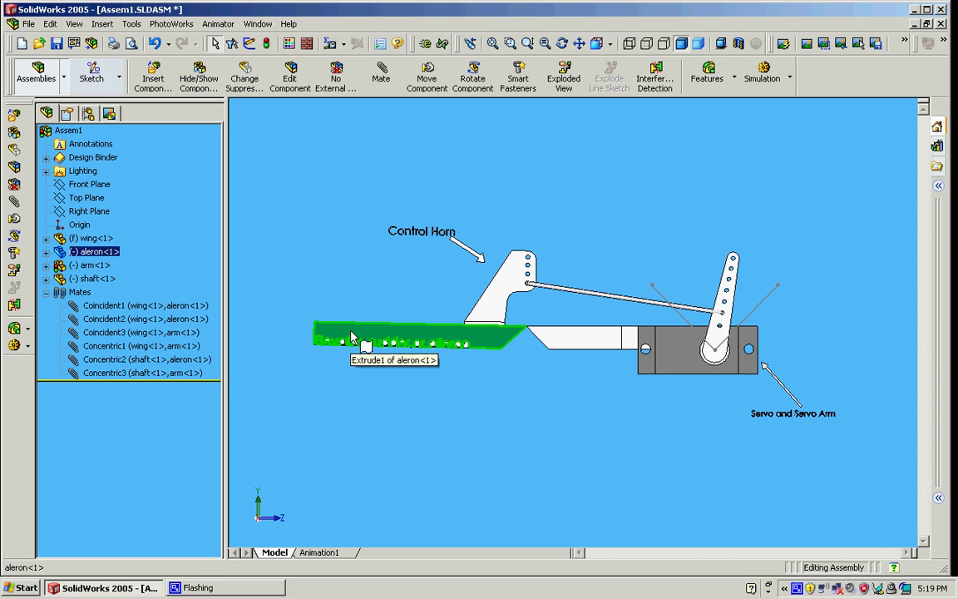
pyautogui.click(334, 285)
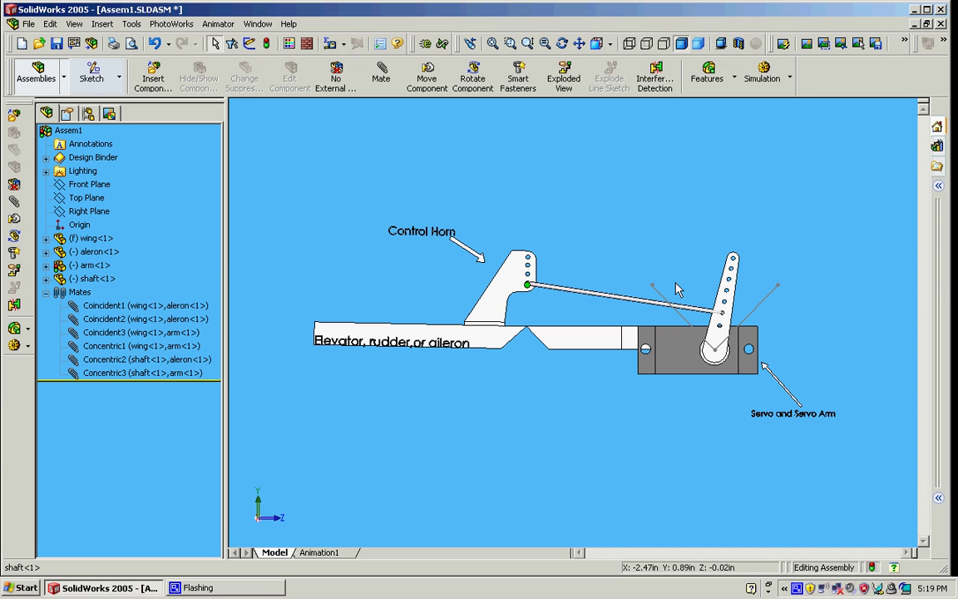
pyautogui.click(624, 298)
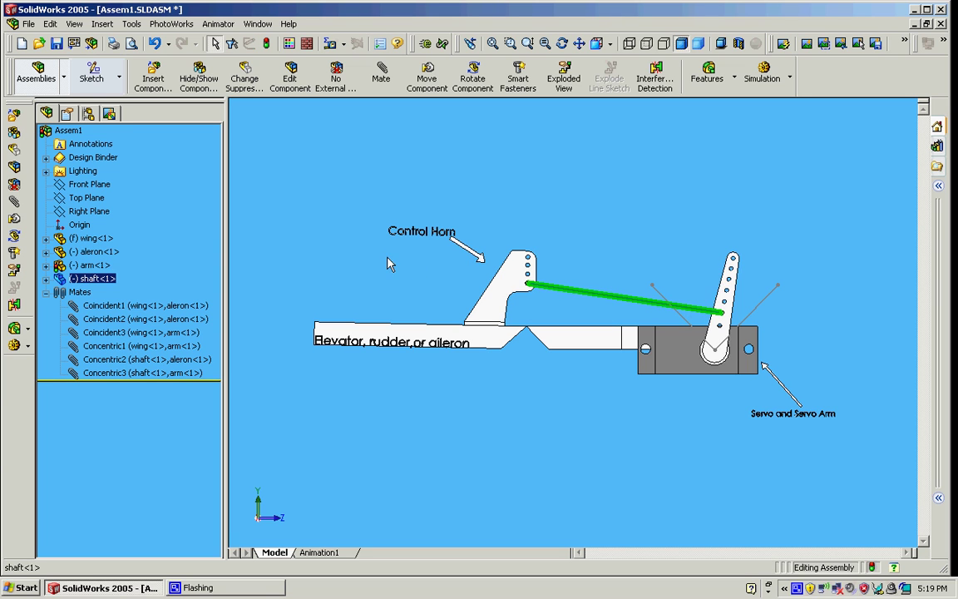
pyautogui.click(144, 373)
pyautogui.rightClick(144, 374)
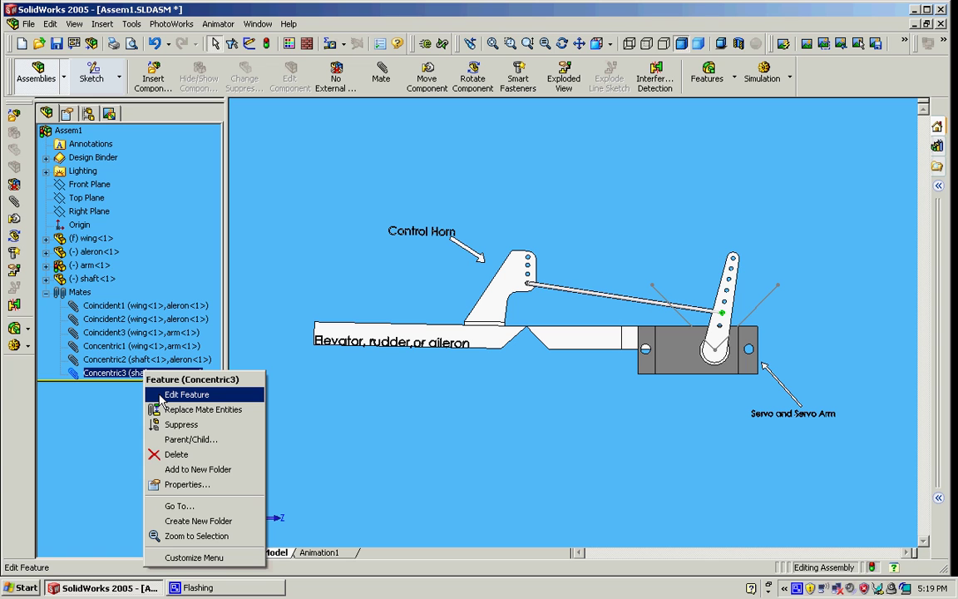
pyautogui.click(161, 396)
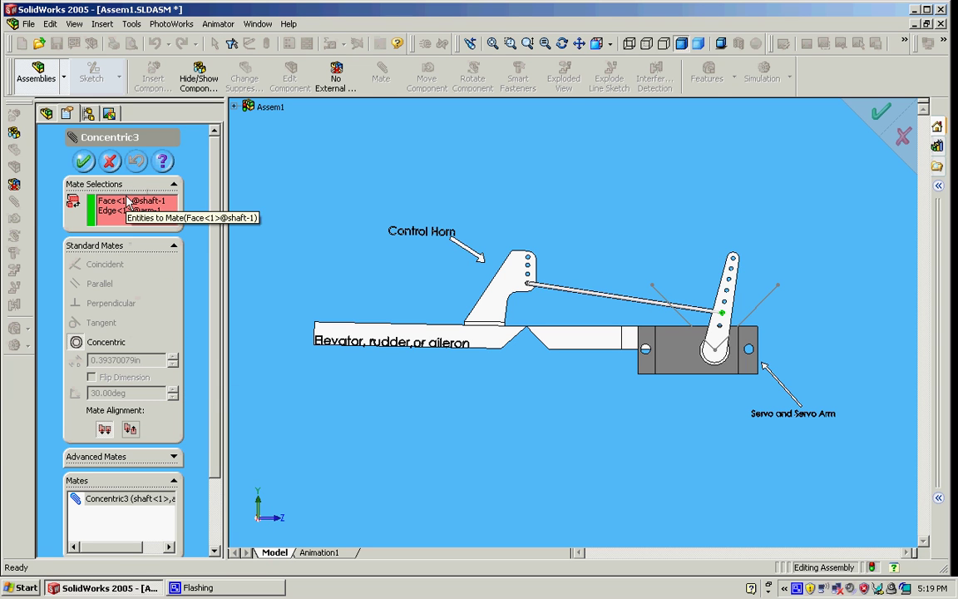
pyautogui.click(127, 211)
pyautogui.press('Delete')
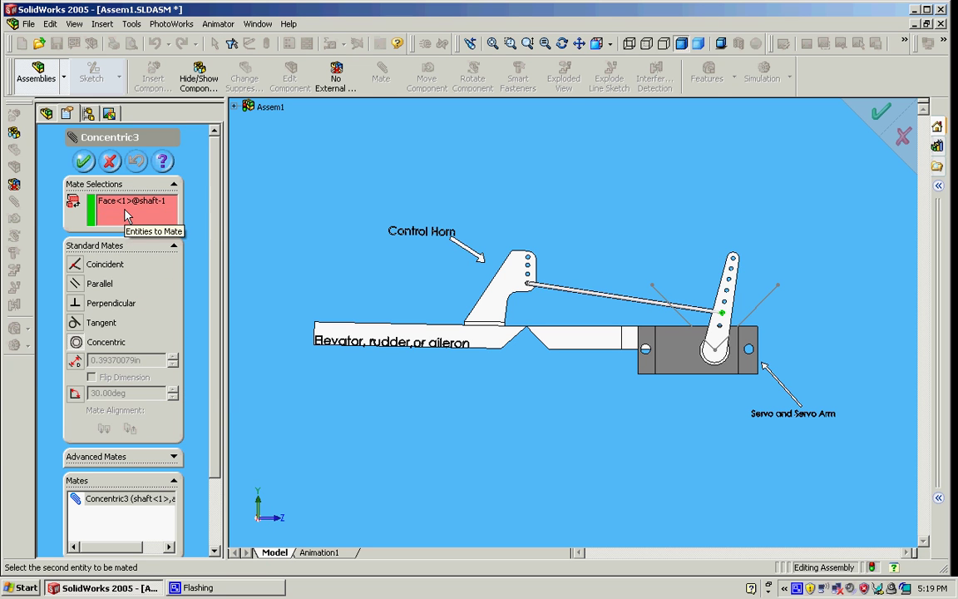
pyautogui.click(510, 43)
pyautogui.moveTo(755, 237); pyautogui.dragTo(671, 374)
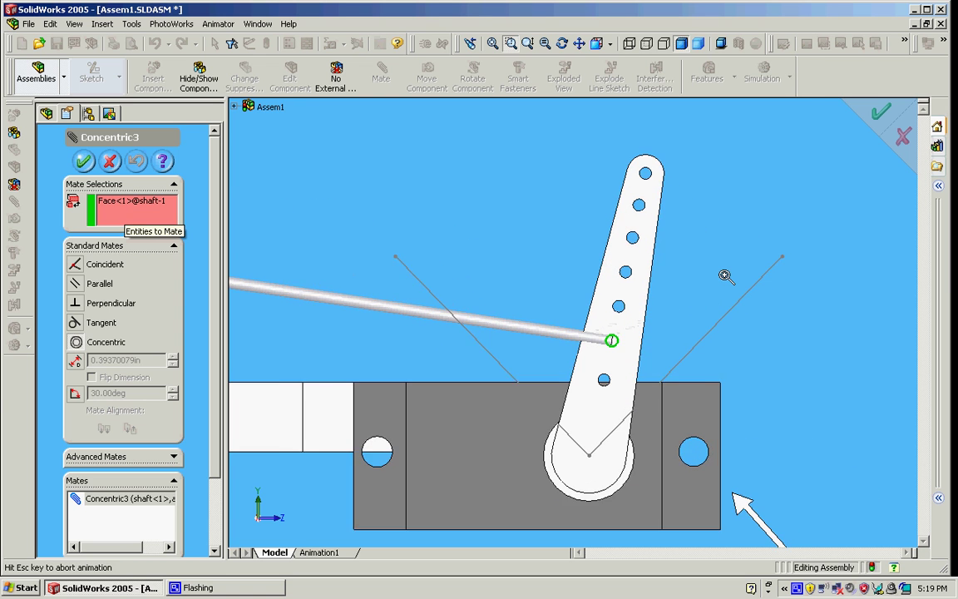
pyautogui.click(651, 162)
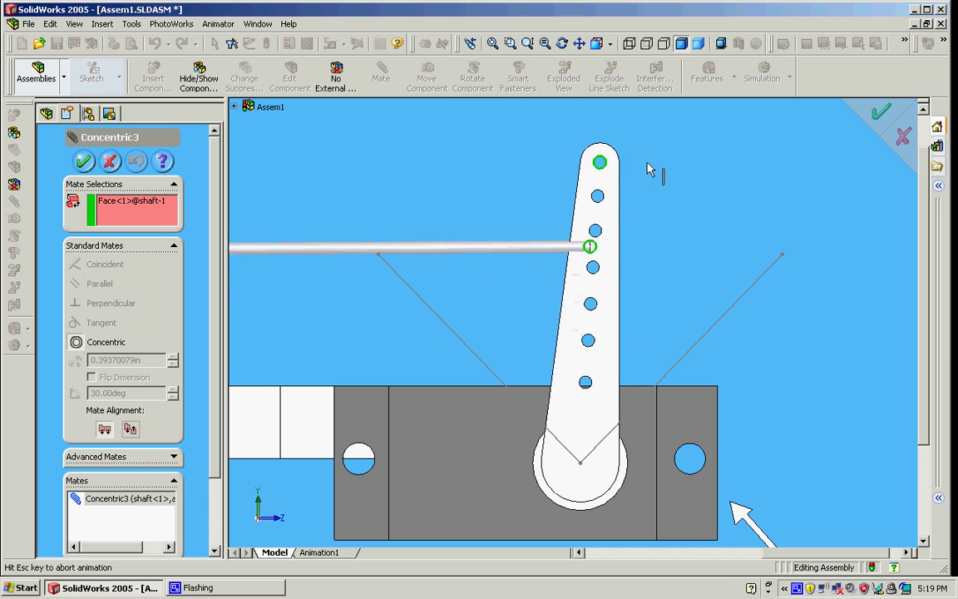
pyautogui.click(83, 161)
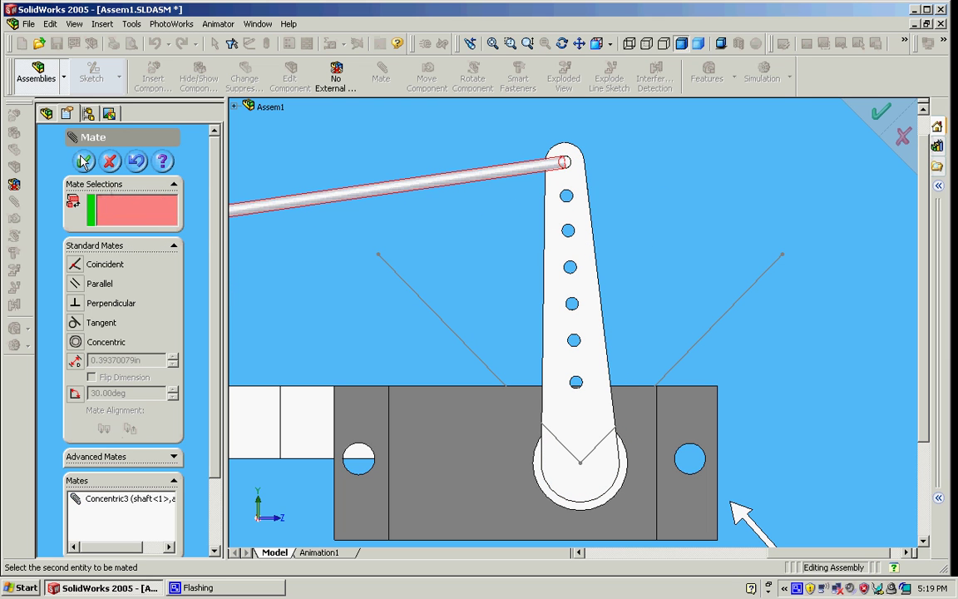
# Fit the view and swing the servo arm to deflect the elevator and back upright
pyautogui.click(83, 163)
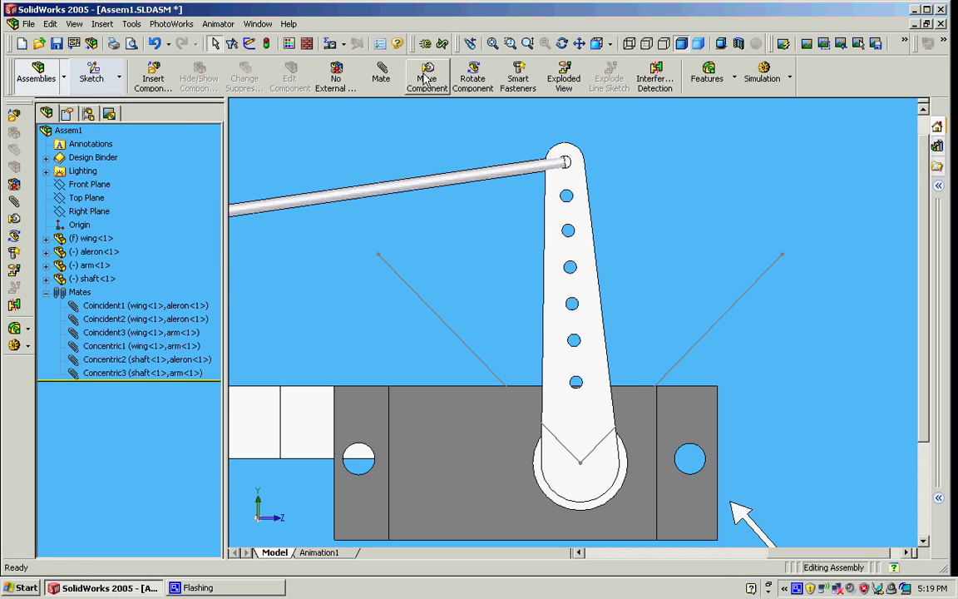
pyautogui.click(493, 43)
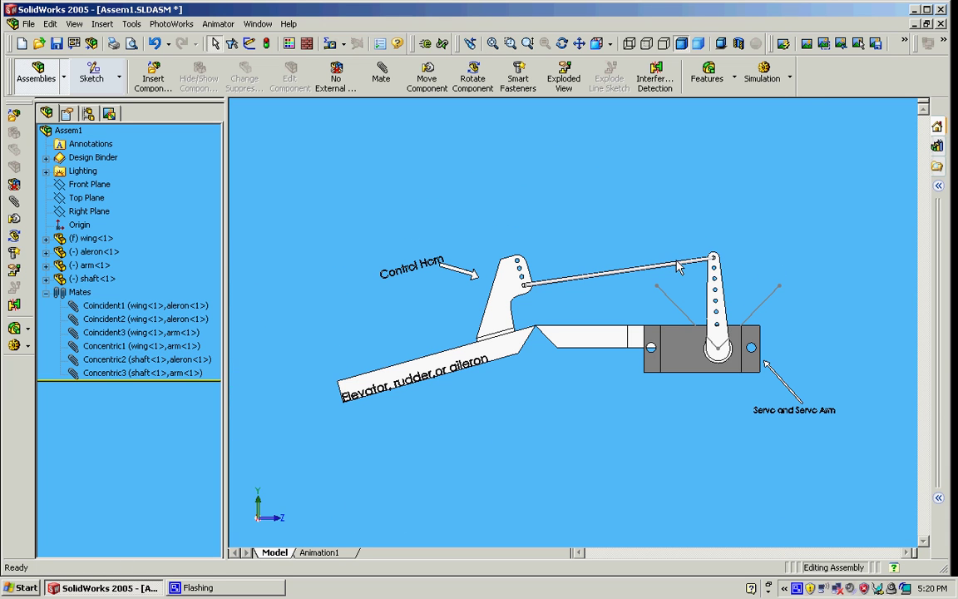
pyautogui.click(427, 77)
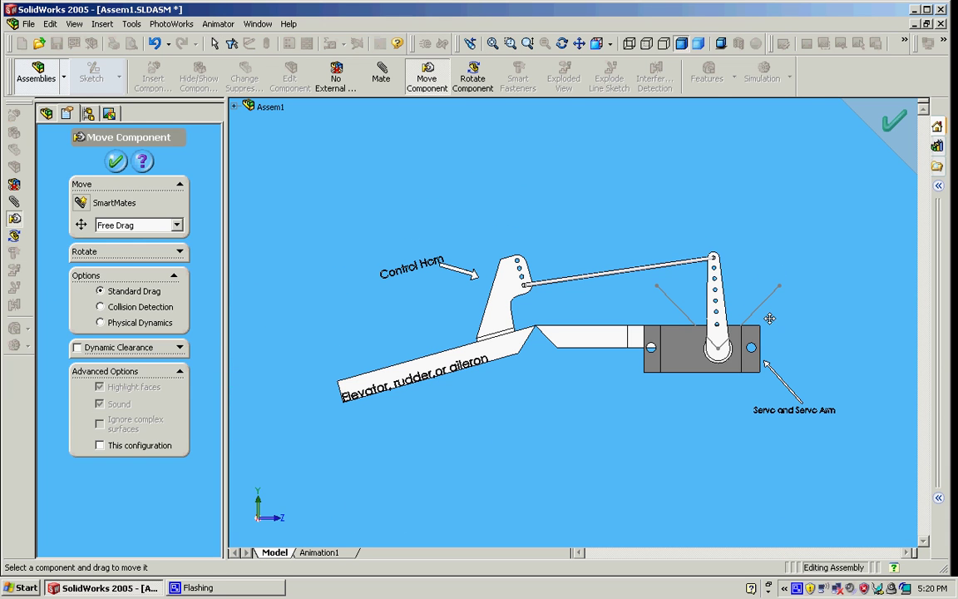
pyautogui.moveTo(719, 285); pyautogui.dragTo(729, 285)
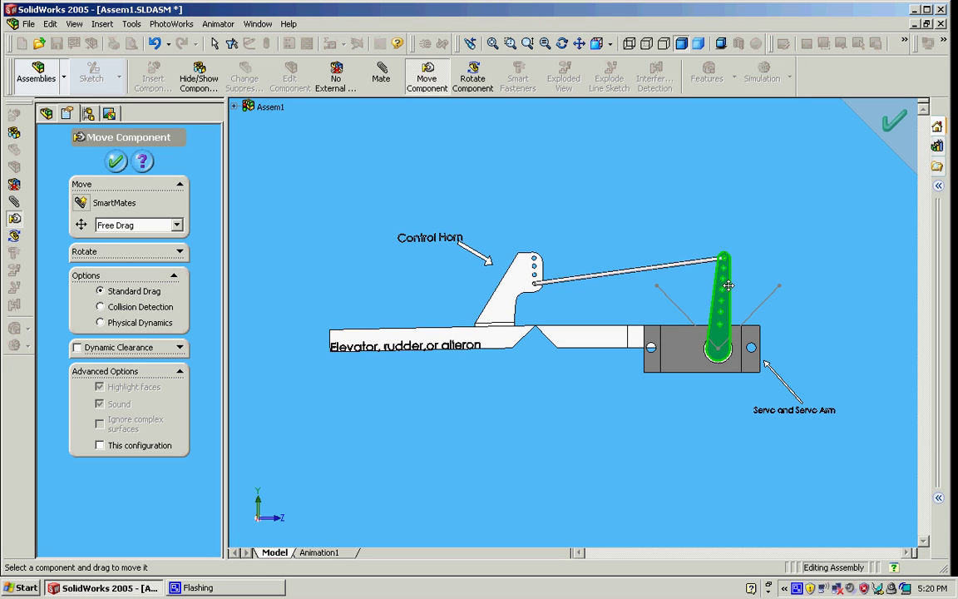
pyautogui.moveTo(728, 285); pyautogui.dragTo(763, 282)
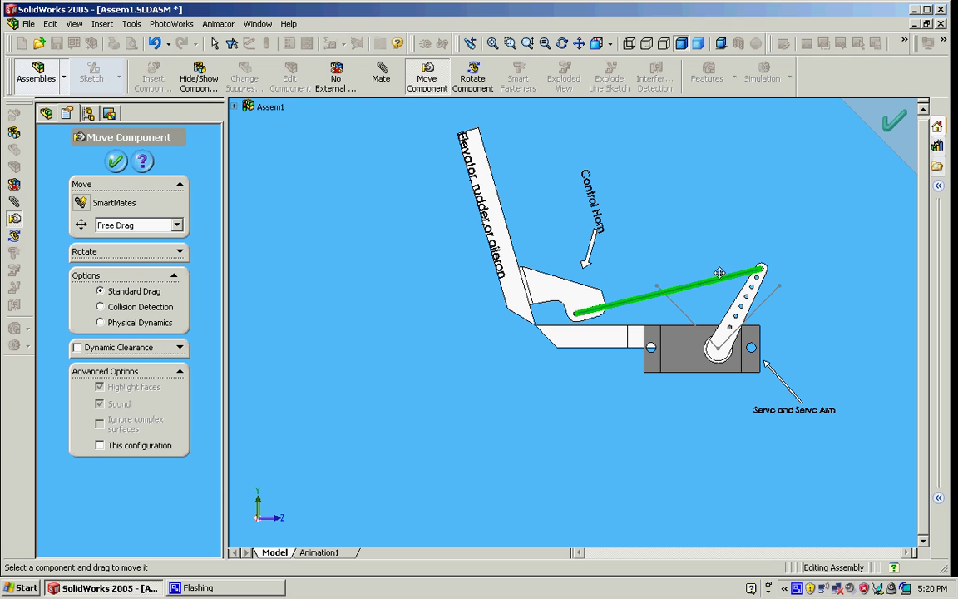
pyautogui.moveTo(750, 286); pyautogui.dragTo(721, 280)
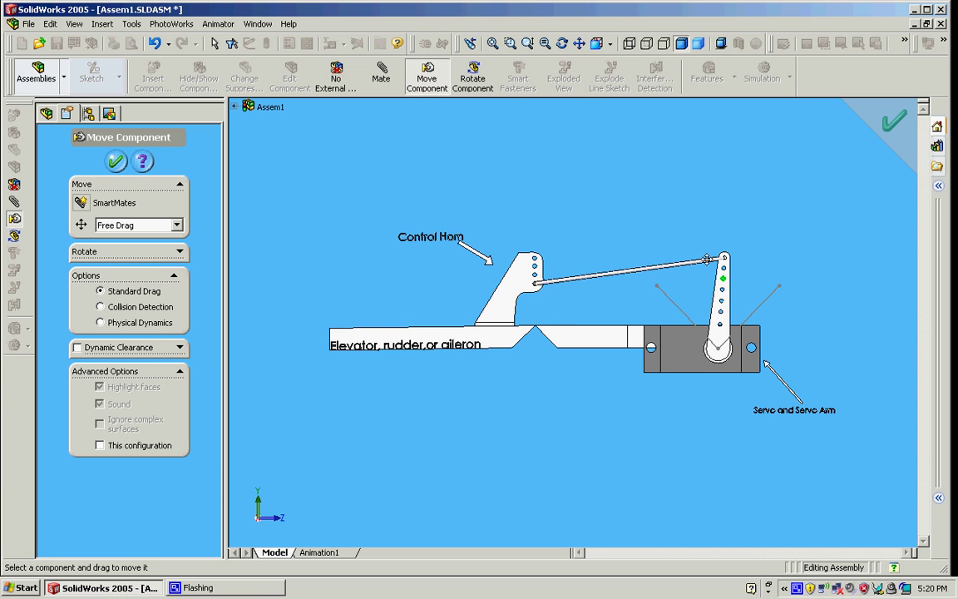
# Try dragging the control rod, servo arm, and control horn to test the linkage
pyautogui.click(706, 259)
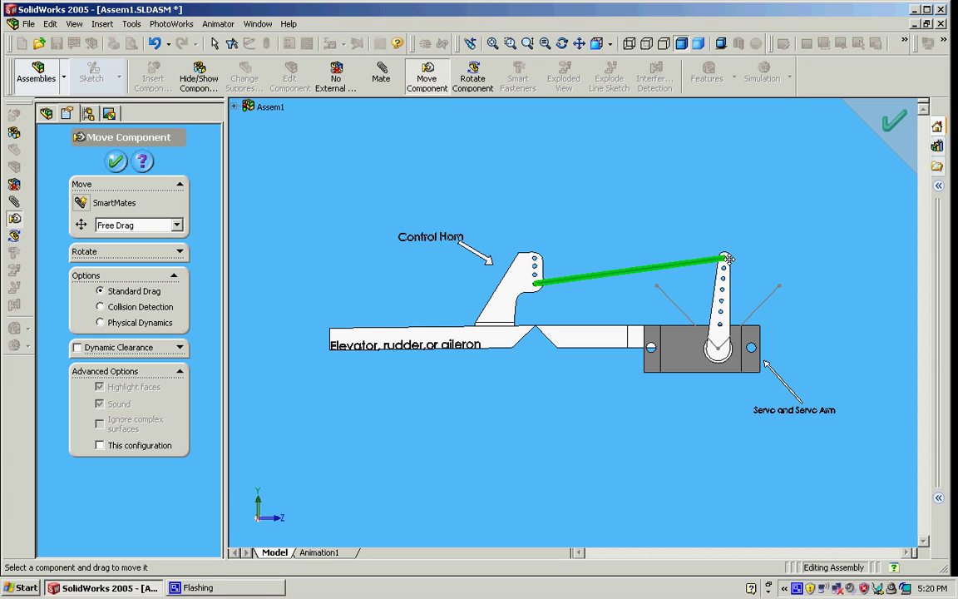
pyautogui.moveTo(729, 259); pyautogui.dragTo(727, 259)
pyautogui.click(515, 292)
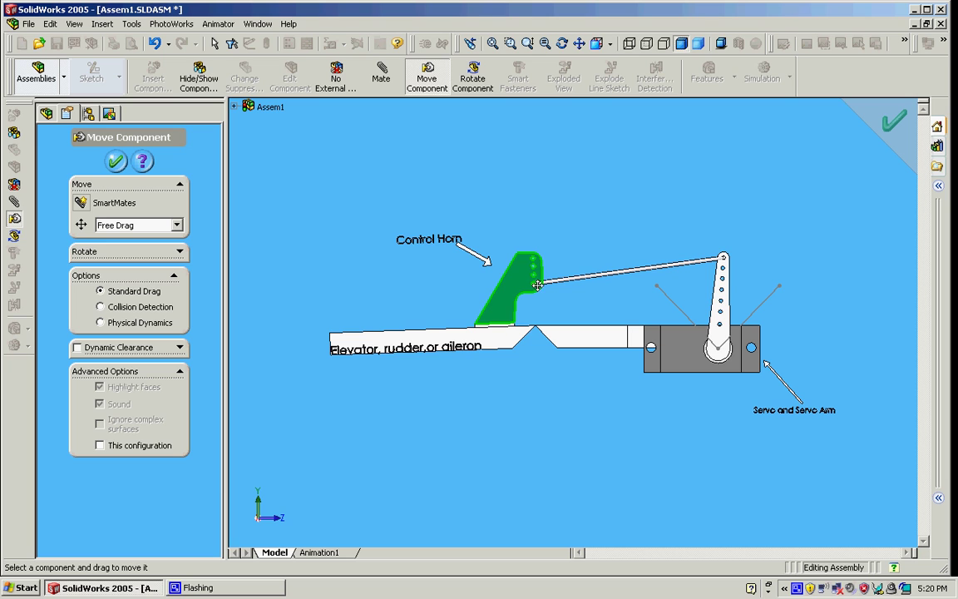
pyautogui.moveTo(535, 283); pyautogui.dragTo(535, 277)
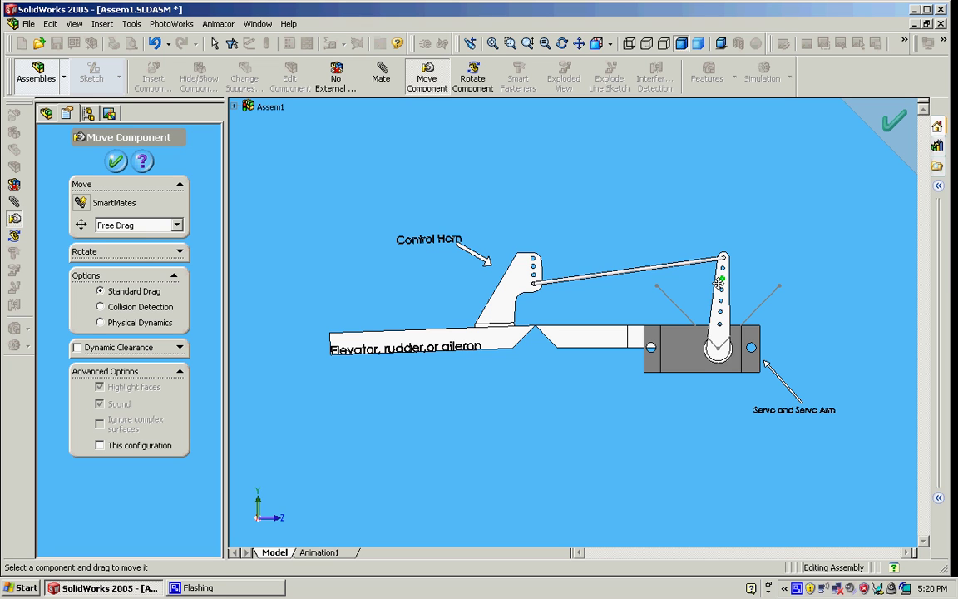
pyautogui.click(699, 262)
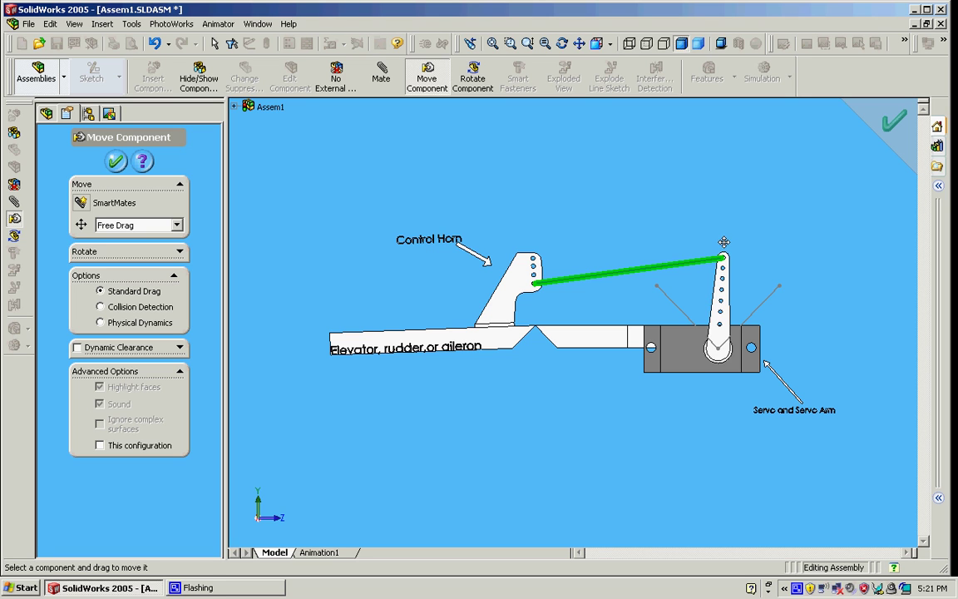
pyautogui.click(518, 292)
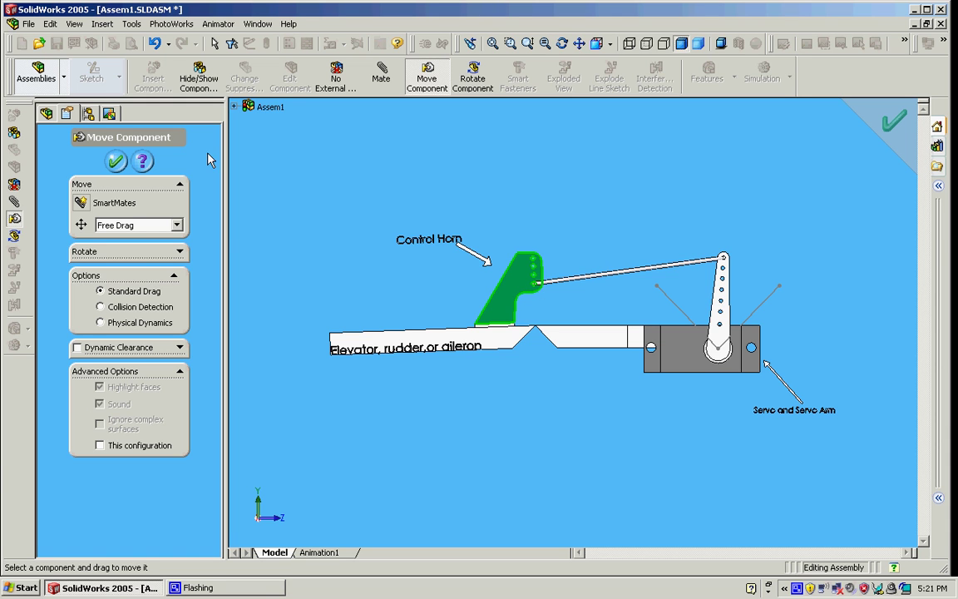
# Swing the elevator about its hinge and rotate the servo arm to move it
pyautogui.click(116, 164)
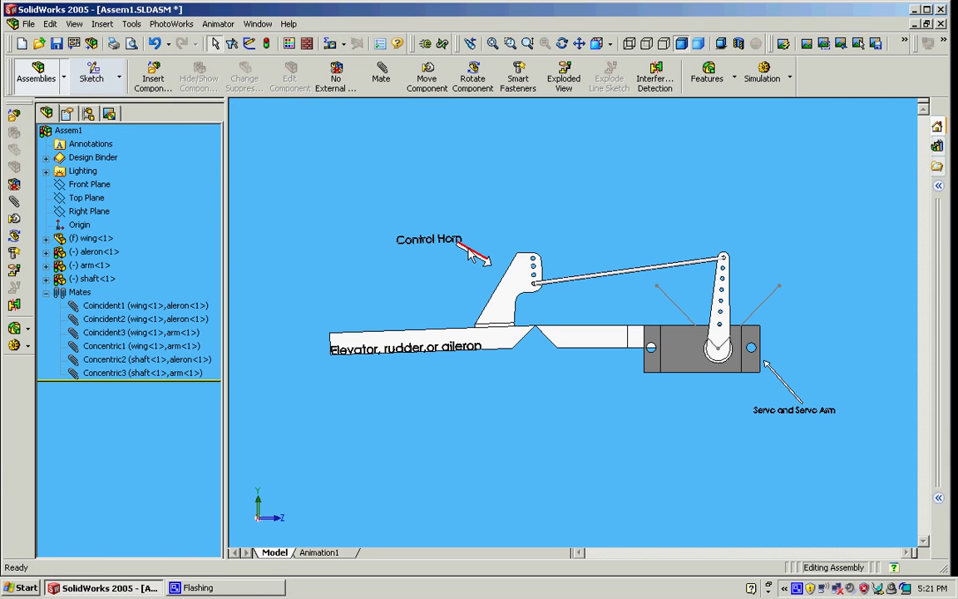
pyautogui.click(447, 337)
pyautogui.moveTo(447, 337)
pyautogui.mouseDown()
pyautogui.moveTo(434, 214)
pyautogui.moveTo(462, 405)
pyautogui.moveTo(433, 333)
pyautogui.mouseUp()
pyautogui.click(722, 303)
pyautogui.moveTo(724, 305)
pyautogui.mouseDown()
pyautogui.moveTo(703, 306)
pyautogui.moveTo(753, 320)
pyautogui.moveTo(734, 311)
pyautogui.moveTo(717, 320)
pyautogui.mouseUp()
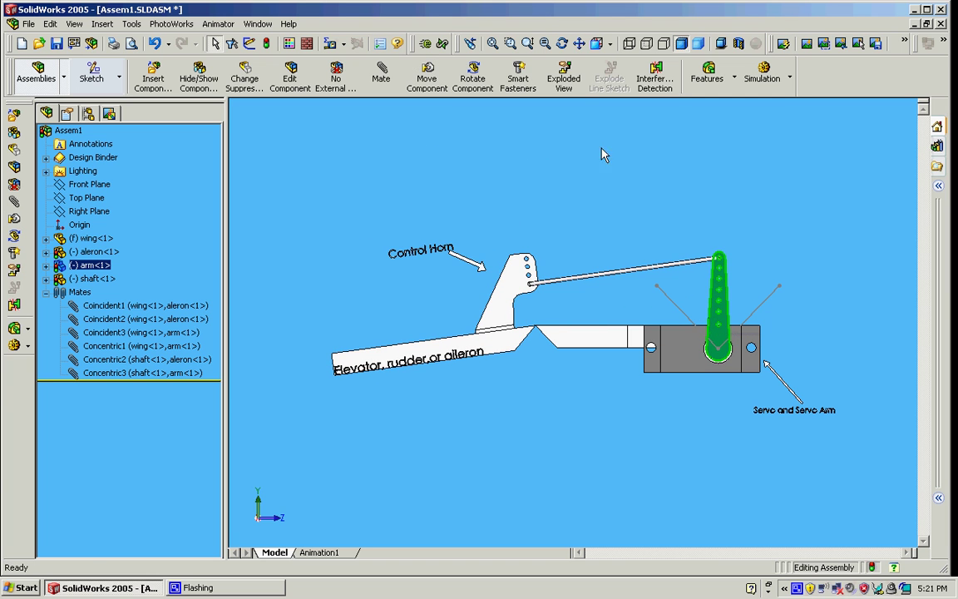
# Orbit the view, swing the servo arm to deflect the elevator upward, and show the Left view
pyautogui.click(562, 44)
pyautogui.moveTo(617, 203); pyautogui.dragTo(606, 185)
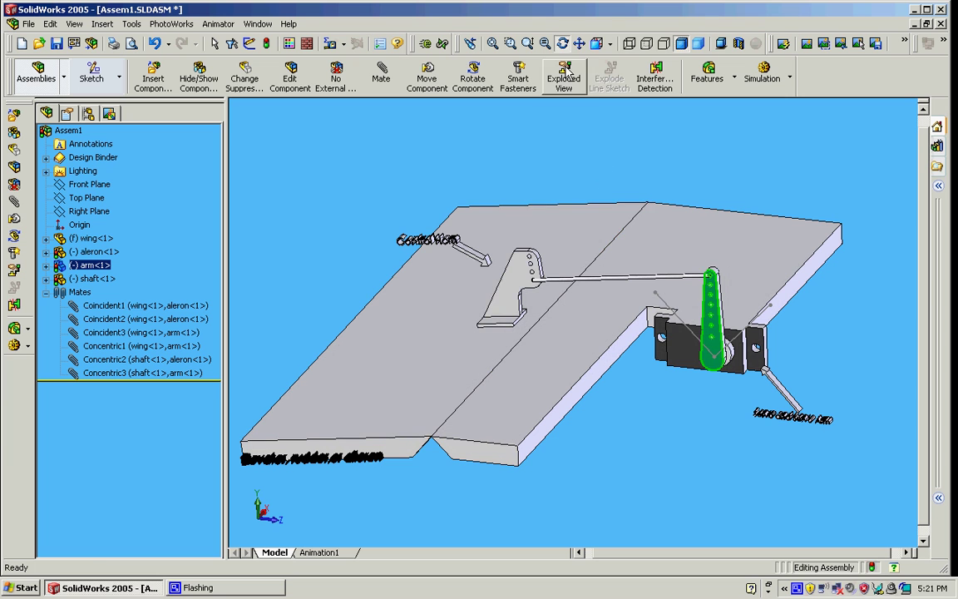
pyautogui.click(562, 43)
pyautogui.moveTo(711, 342); pyautogui.dragTo(722, 316)
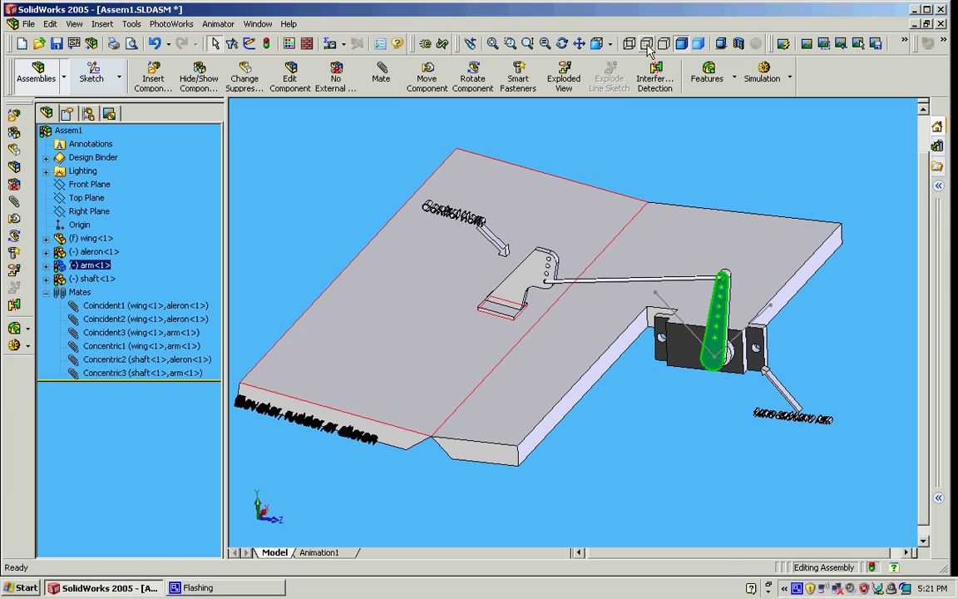
pyautogui.click(611, 43)
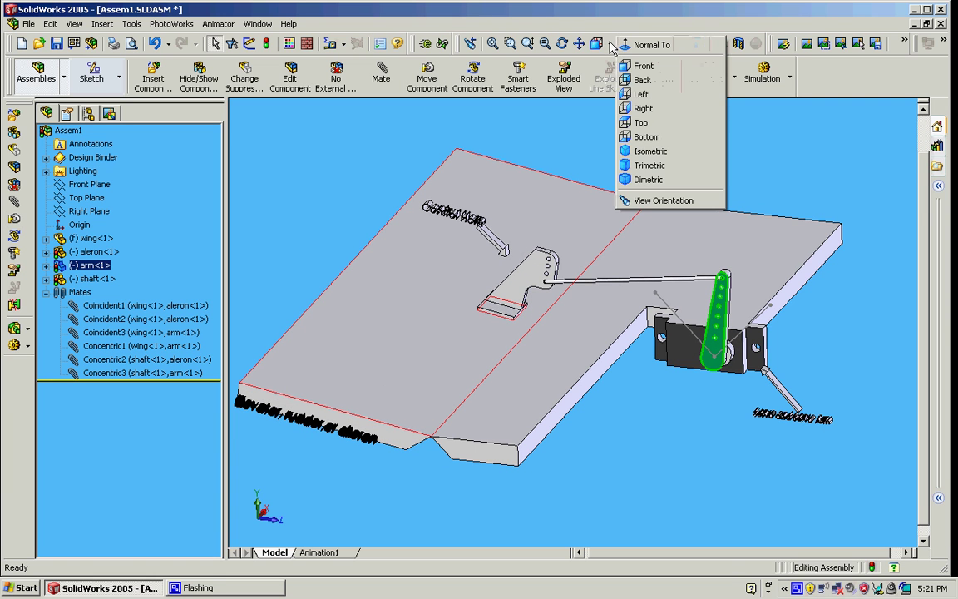
pyautogui.click(641, 94)
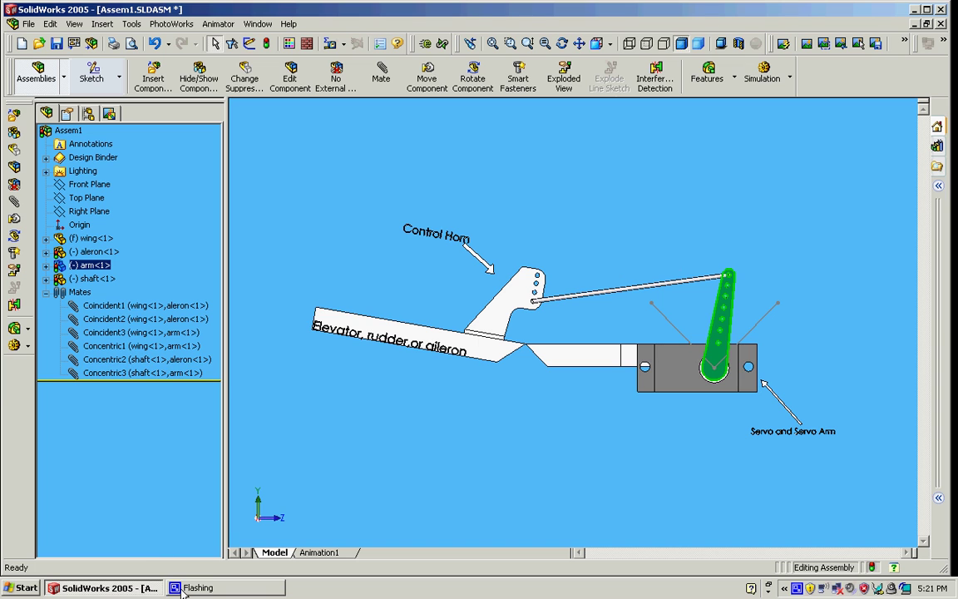